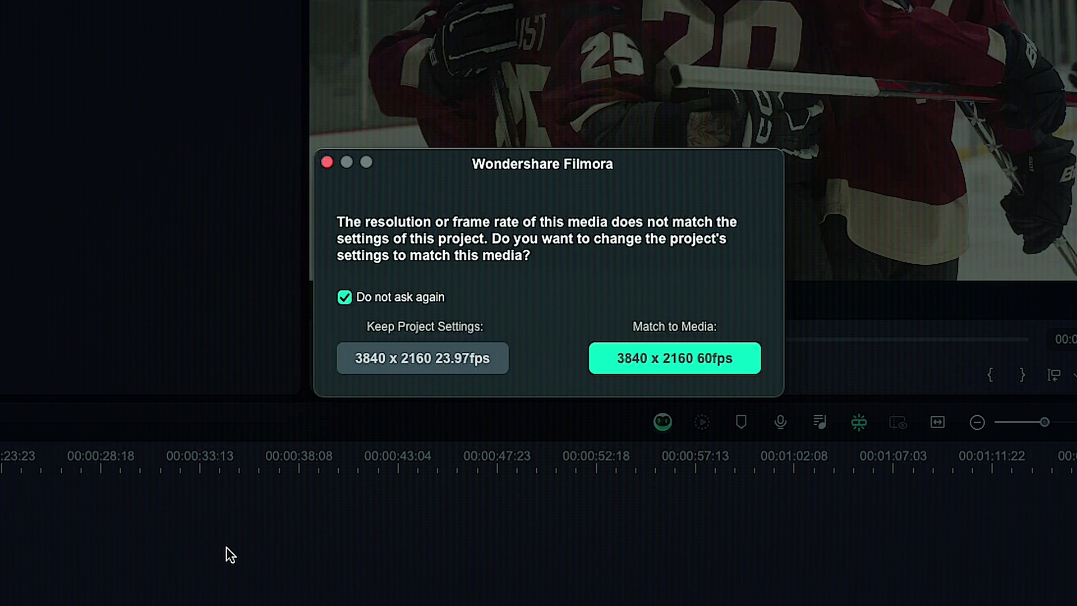
- Keep the project settings at 3840 x 2160 and 23.97 fps instead of matching the media, and confirm 23.97 fps as the project frame rate
click(444, 359)
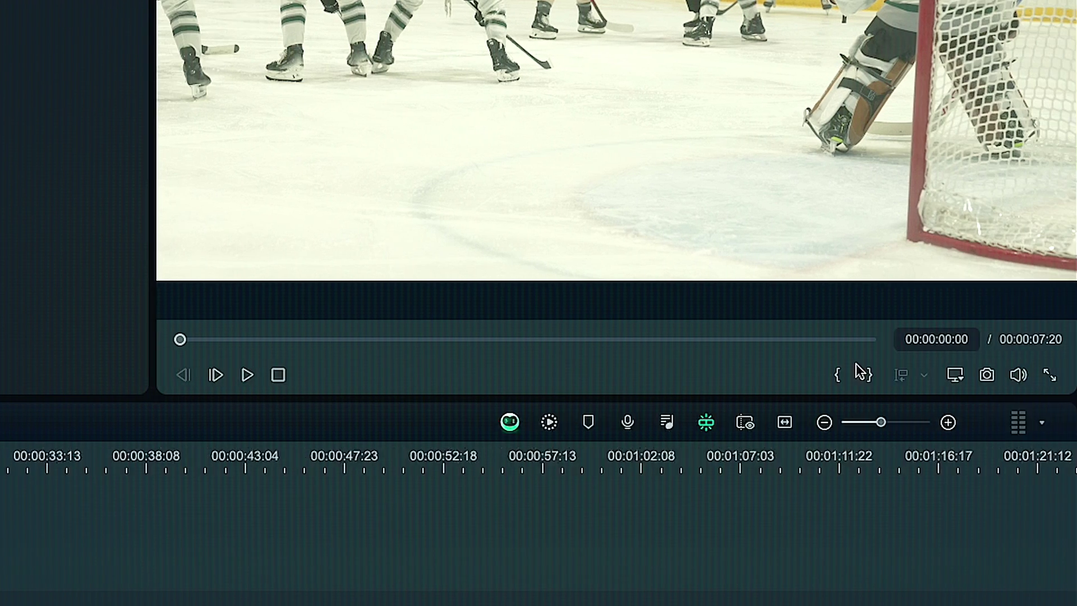
click(871, 375)
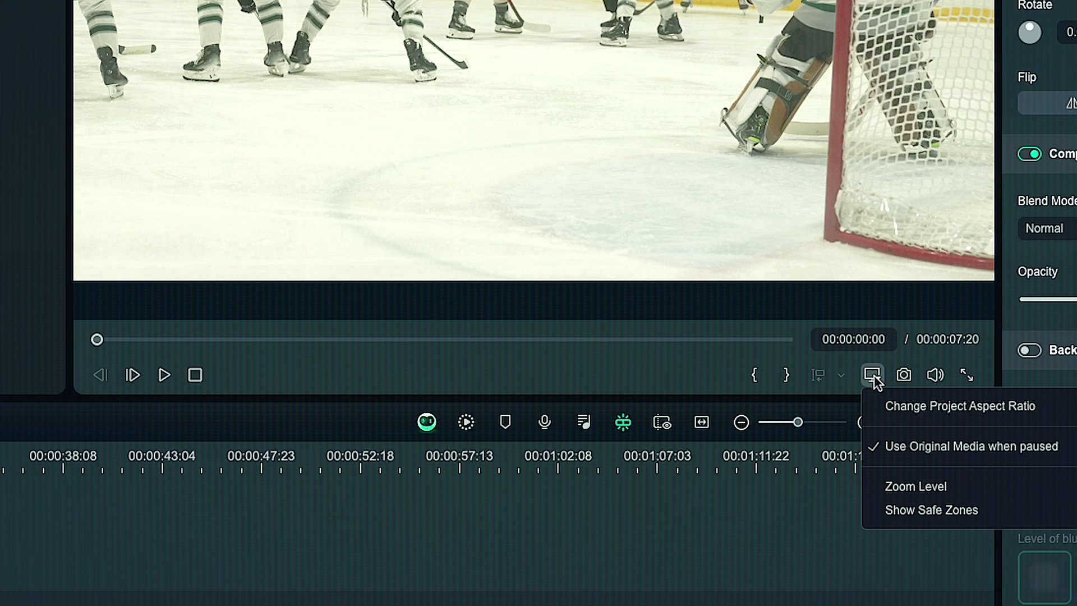
click(900, 405)
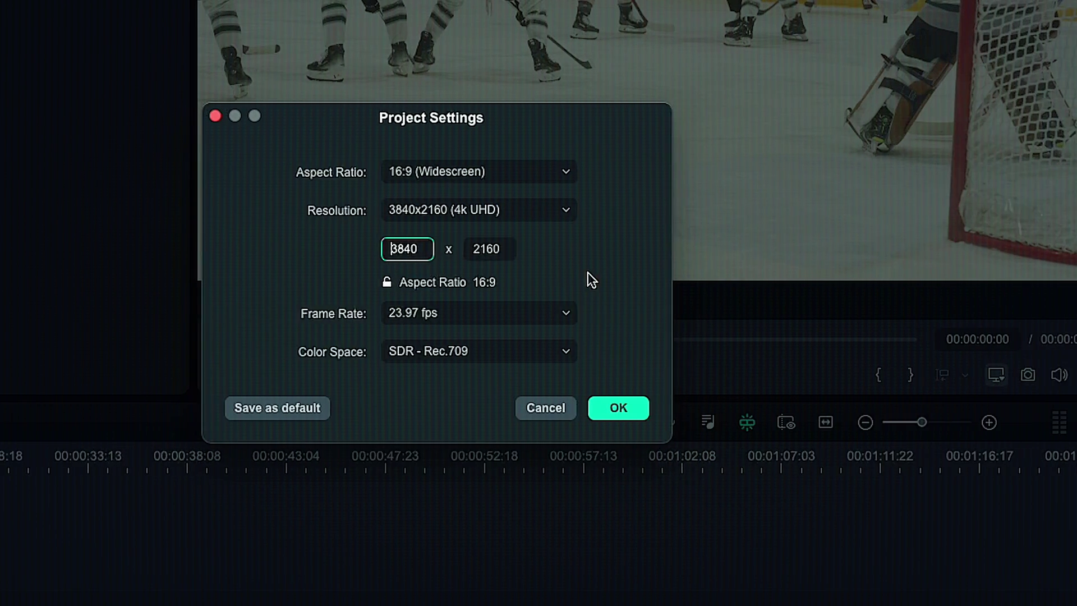
click(632, 318)
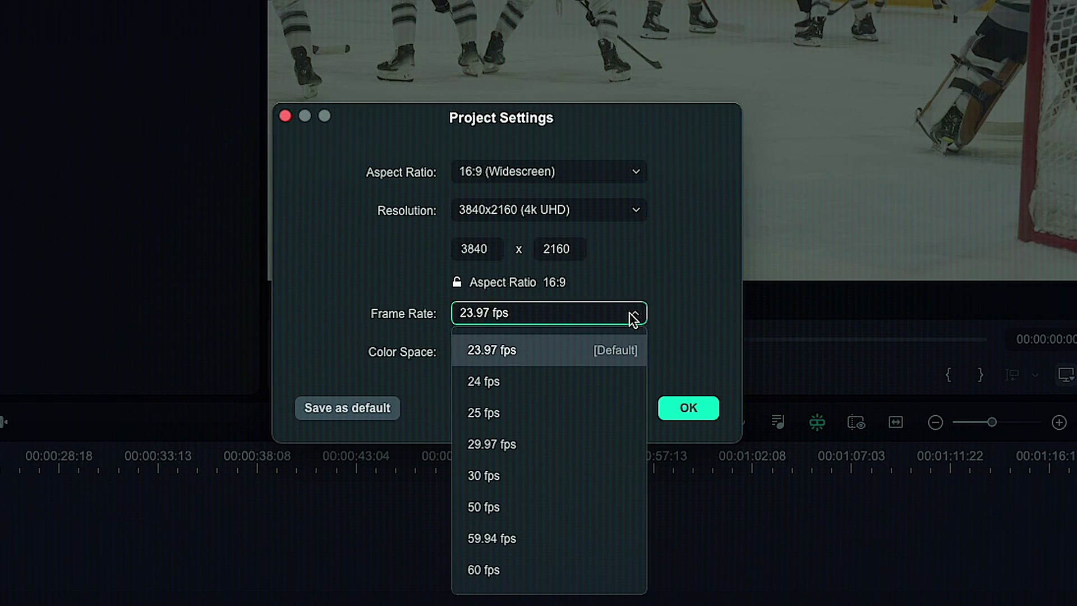
click(557, 351)
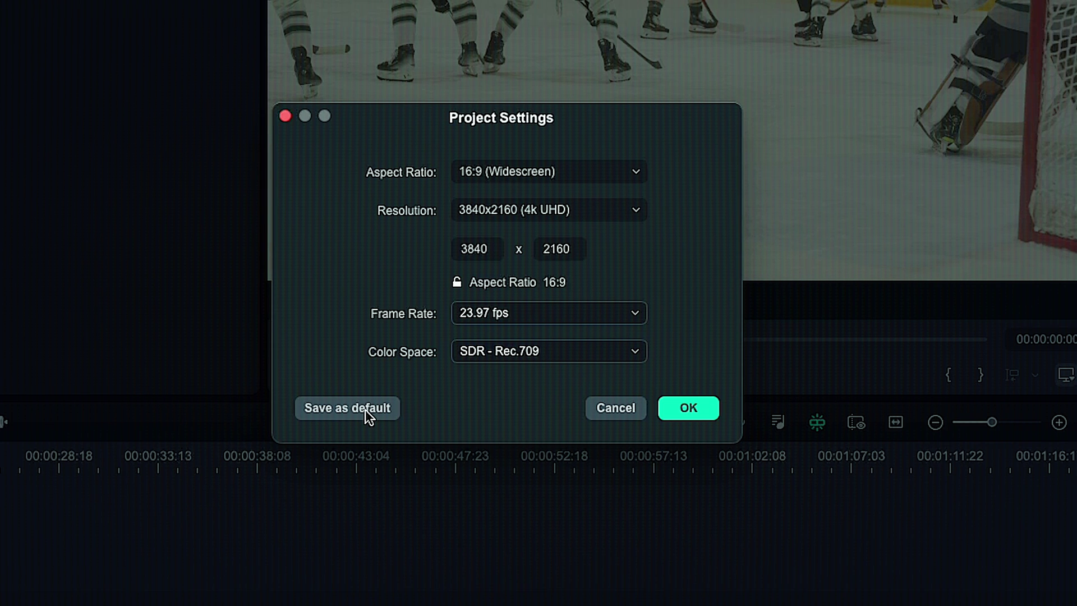
click(677, 409)
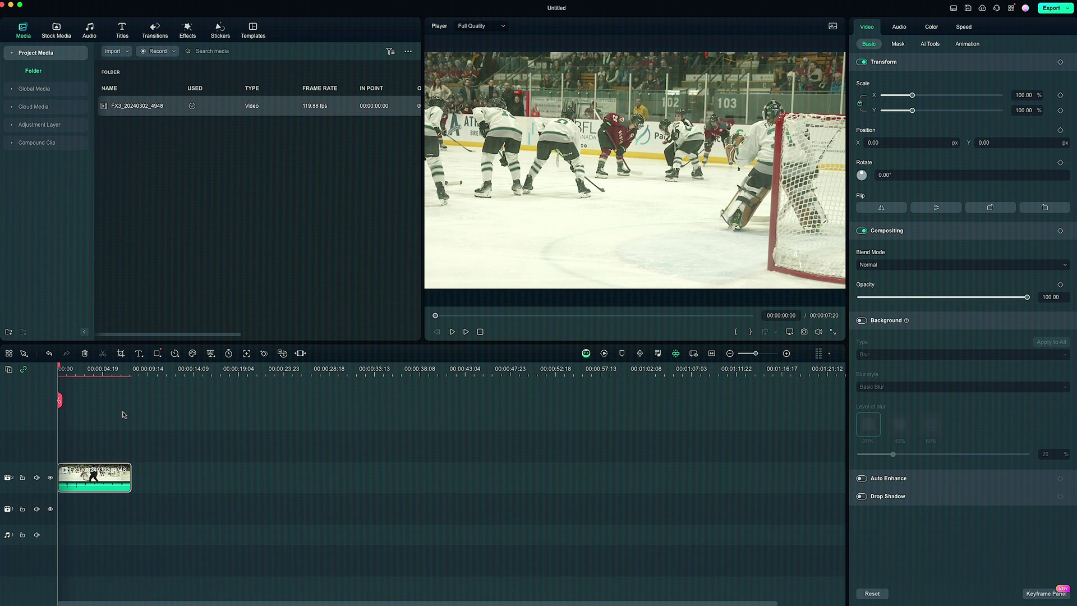
- Fit the hockey clip to the timeline, place the playhead at 00:00:01:17, and enable customized speed ramping
key(shift+z)
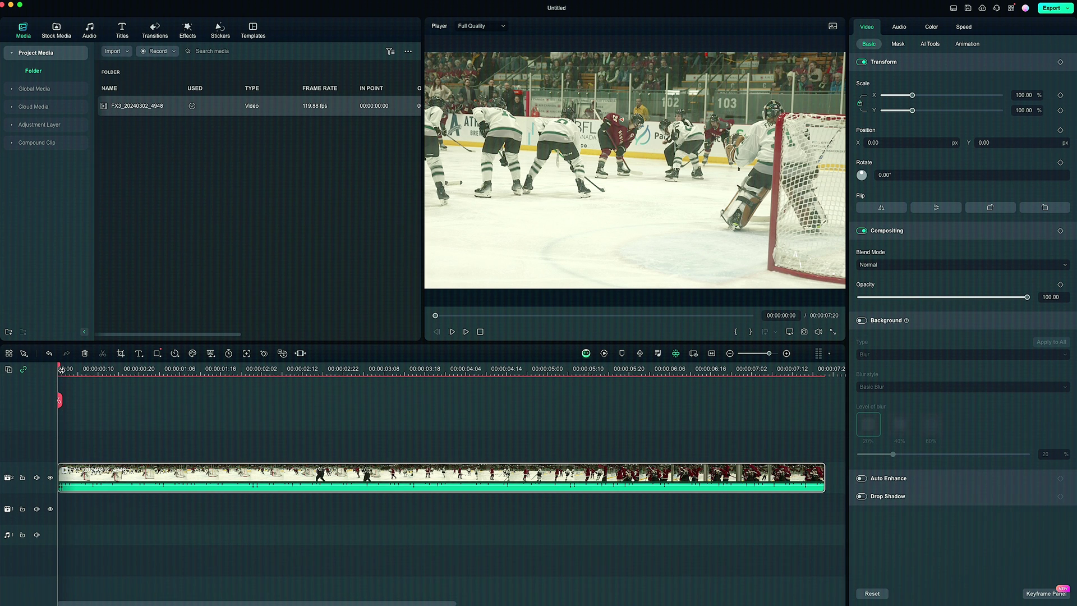
scroll(65, 368, up, 2)
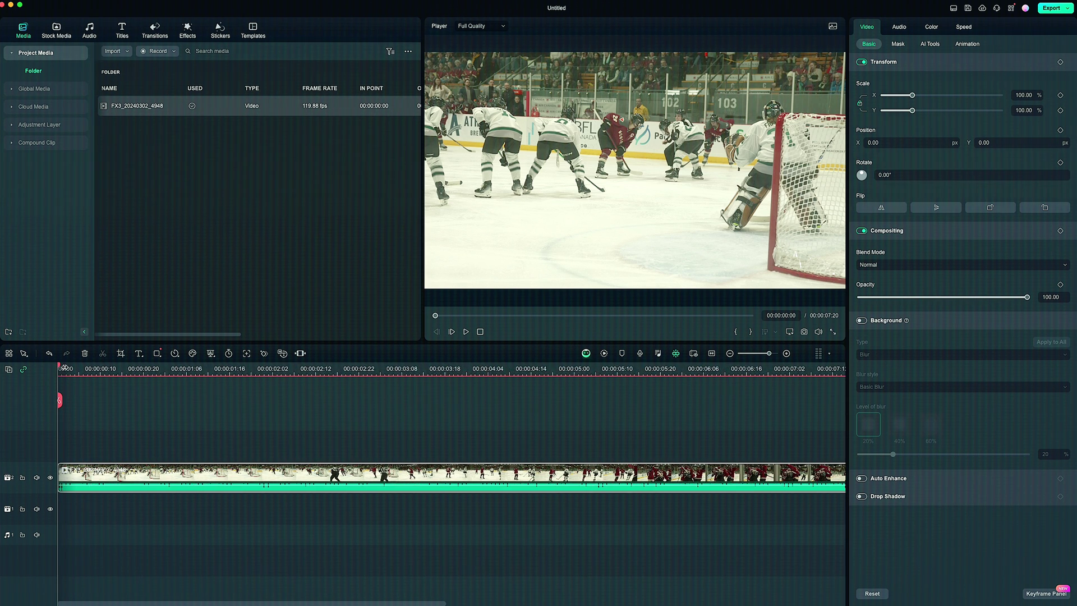
drag(59, 368, 233, 377)
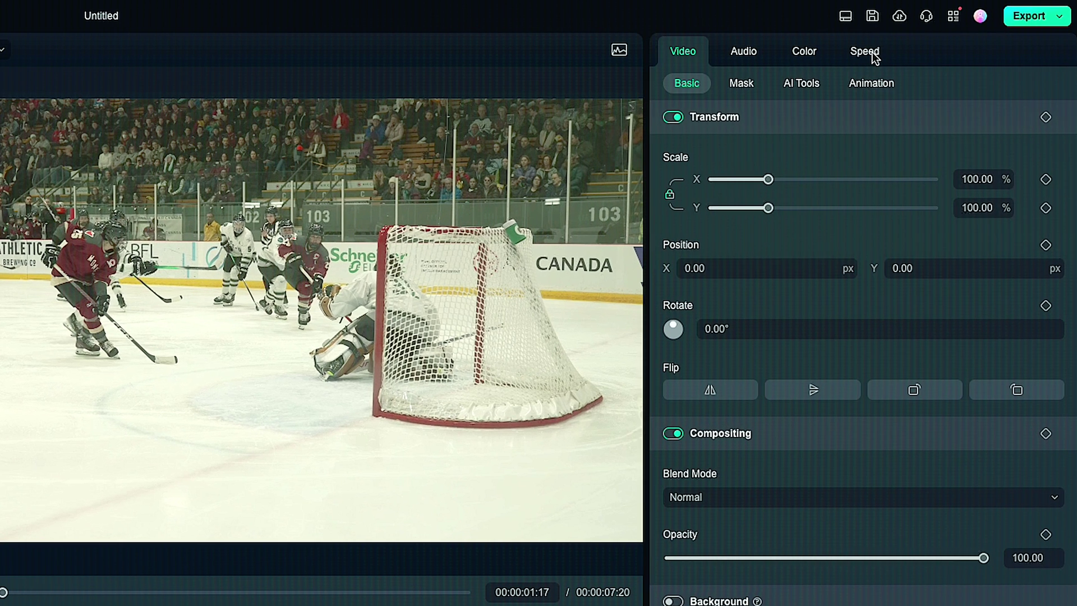
click(870, 53)
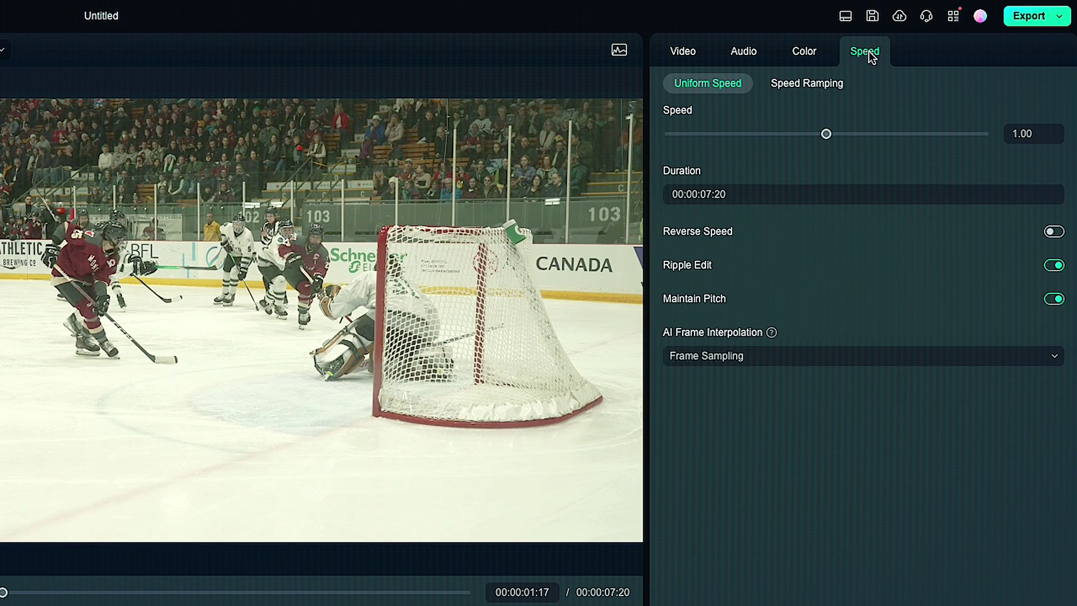
click(801, 87)
click(763, 151)
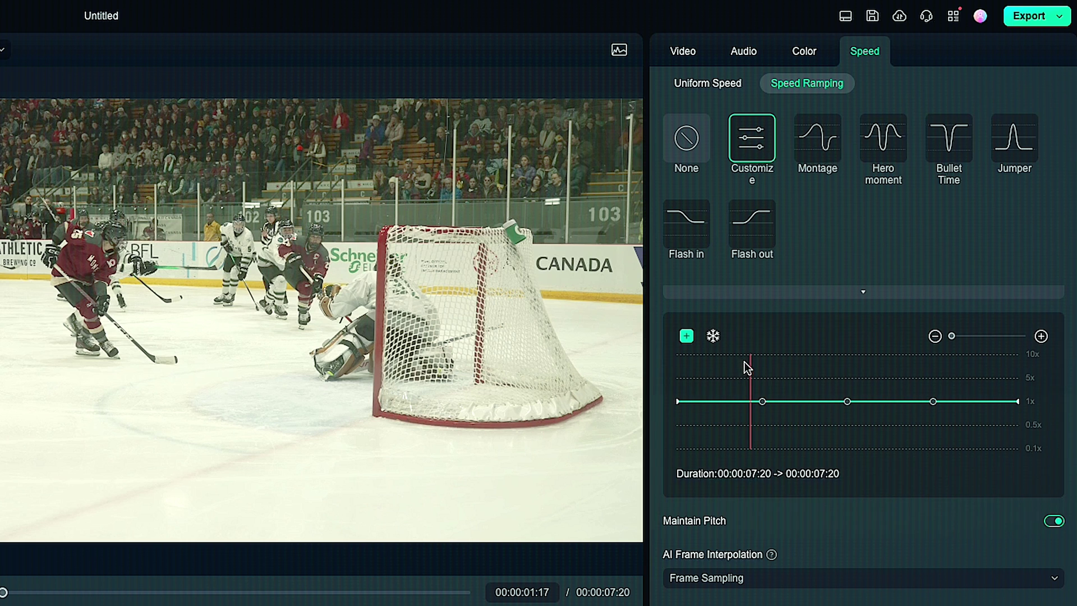
- Add a speed point at 00:00:01:17 and lower the next two points to 0.20x, forming a slow-motion section around the goal
click(686, 337)
click(752, 353)
click(756, 353)
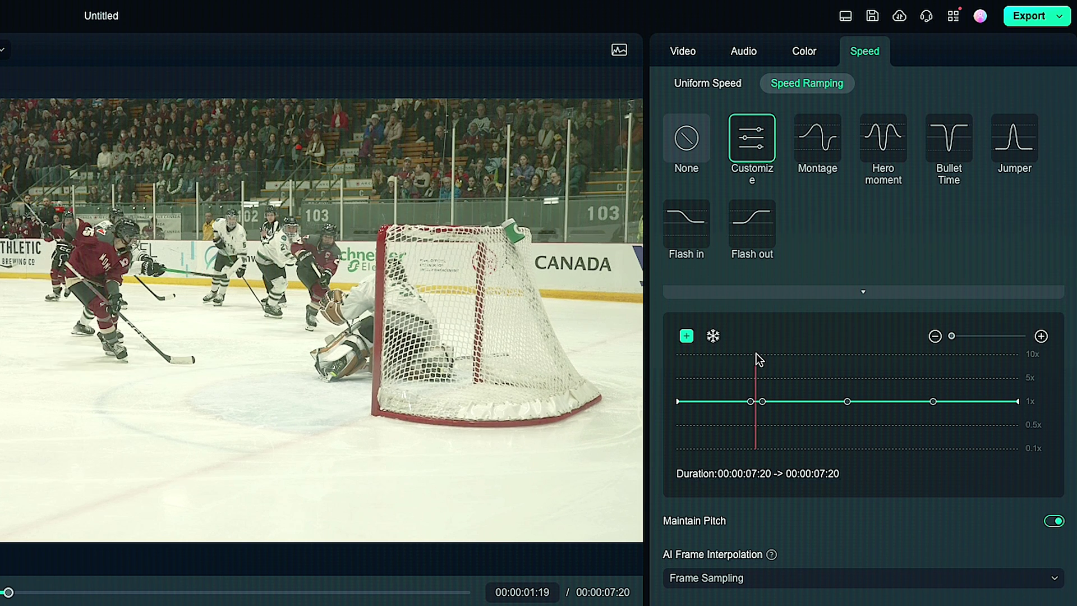
drag(762, 402, 756, 442)
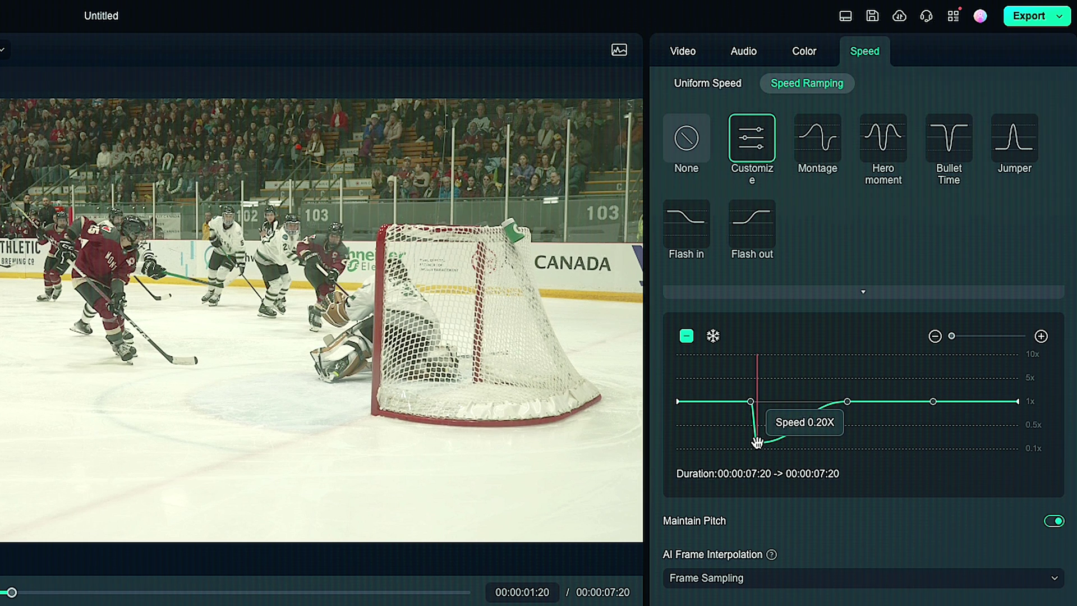
drag(757, 442, 759, 443)
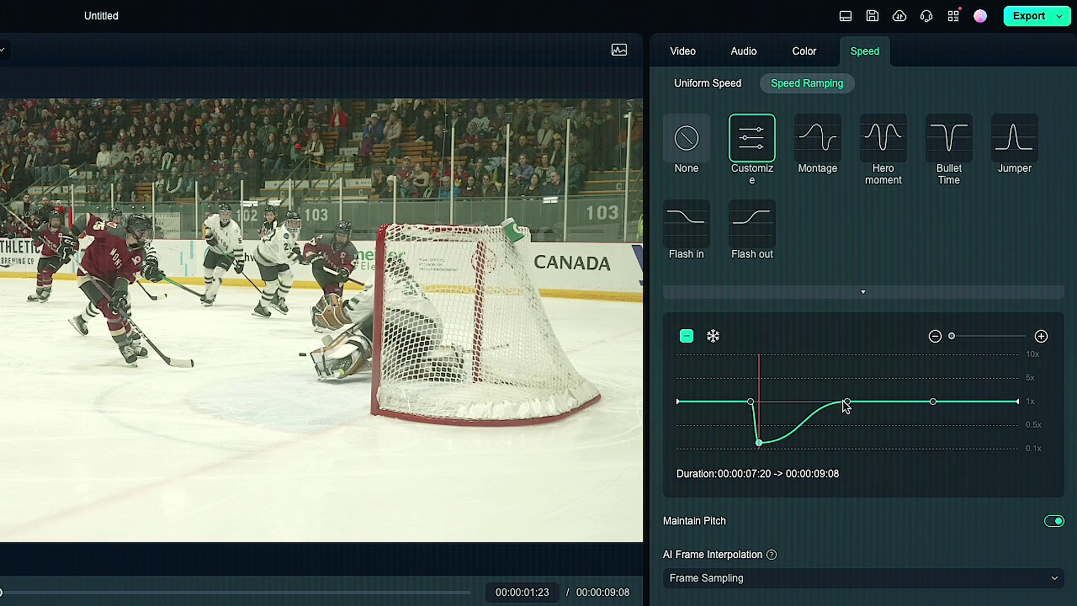
drag(846, 401, 789, 442)
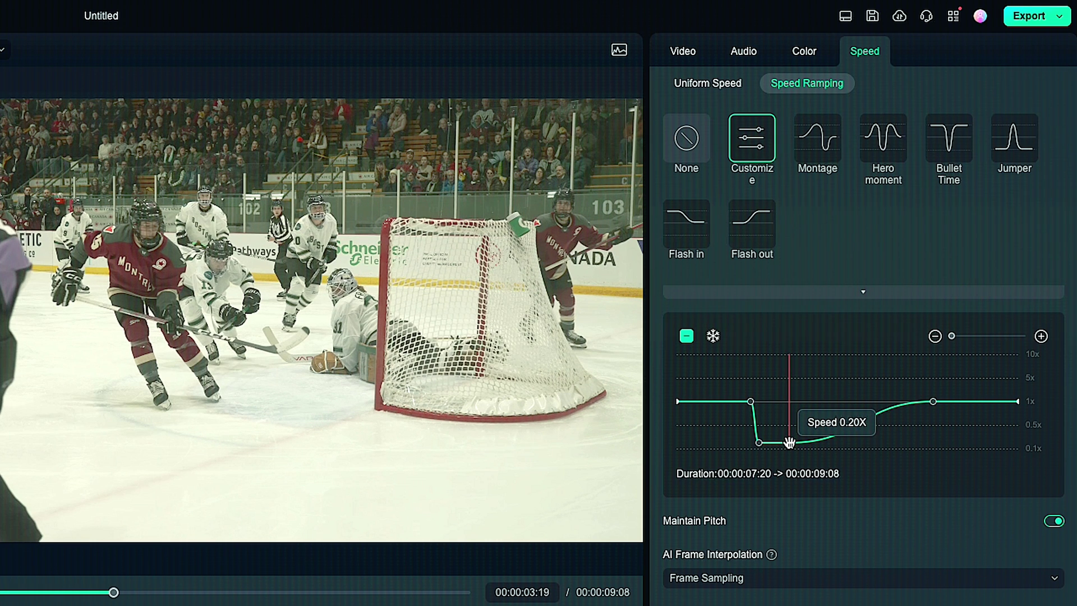
drag(789, 443, 788, 443)
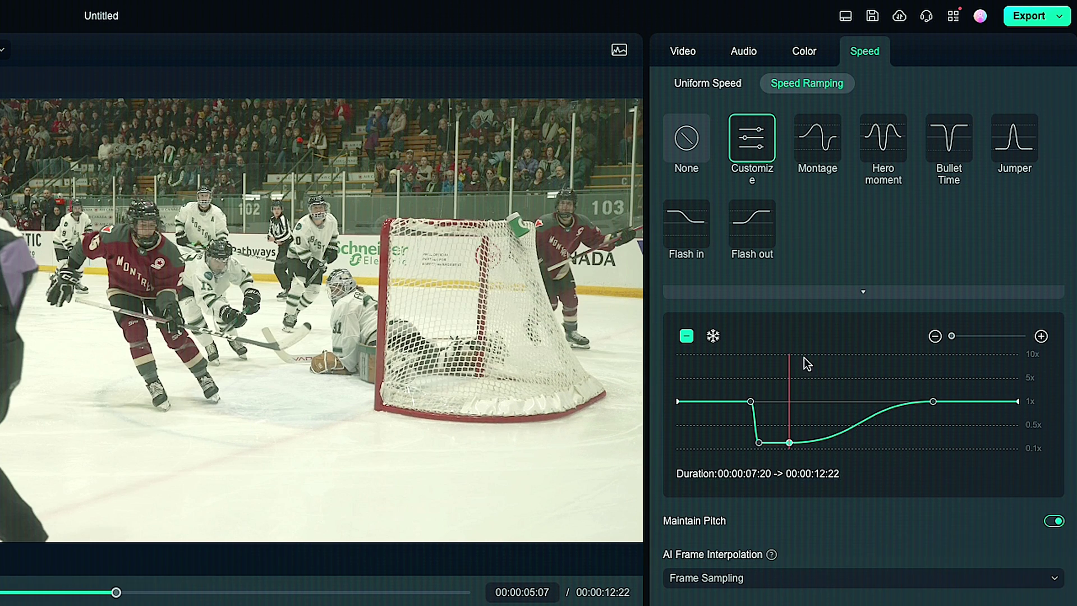
- Bring the following speed point to just after the slow section and raise it to about 1.9x
drag(793, 363, 799, 364)
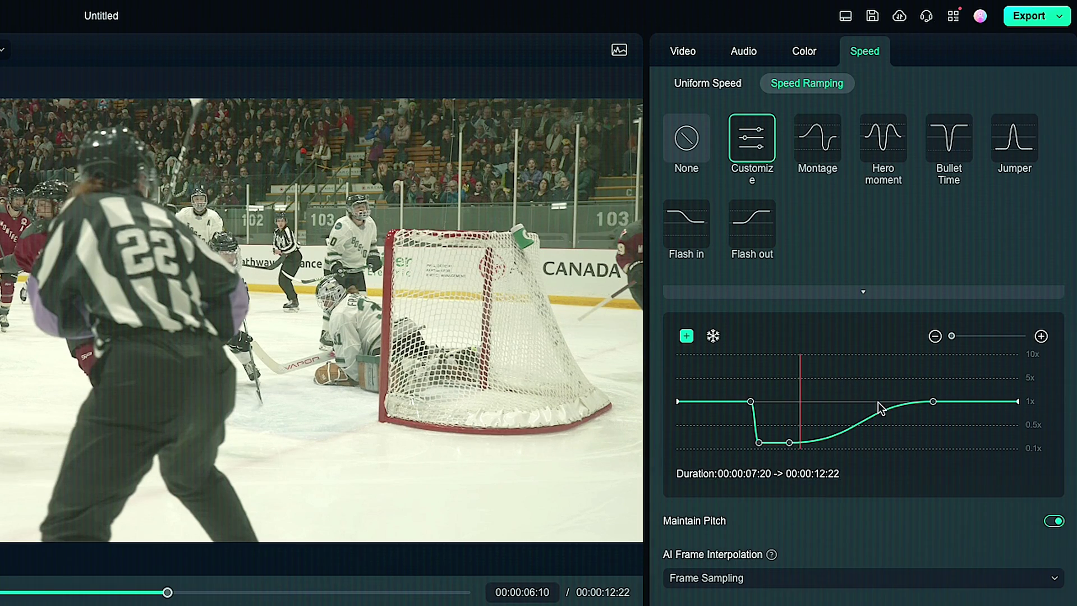
drag(934, 404, 800, 396)
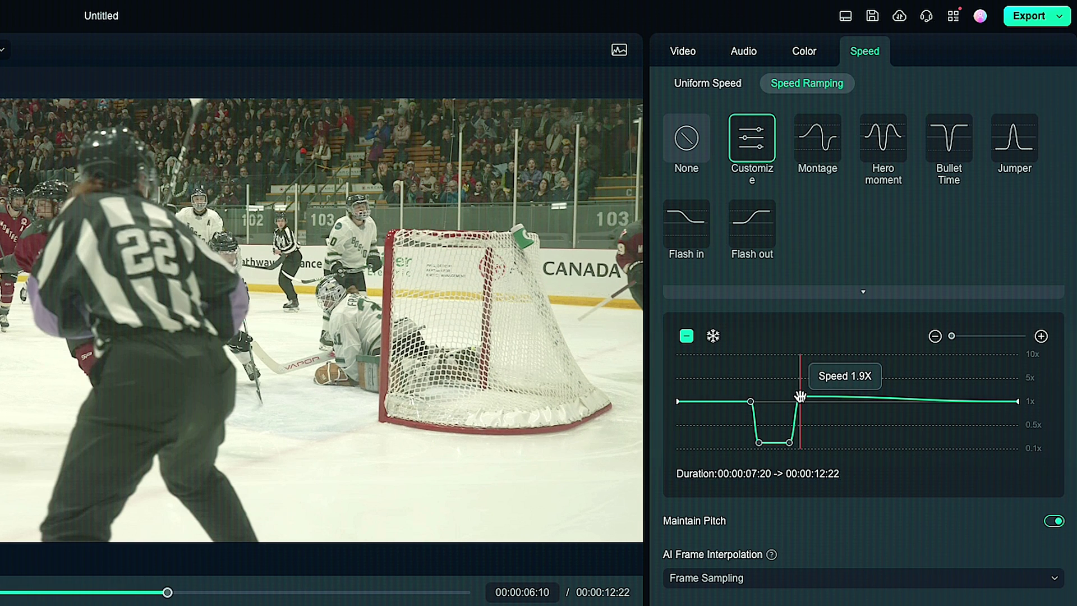
drag(800, 397, 805, 396)
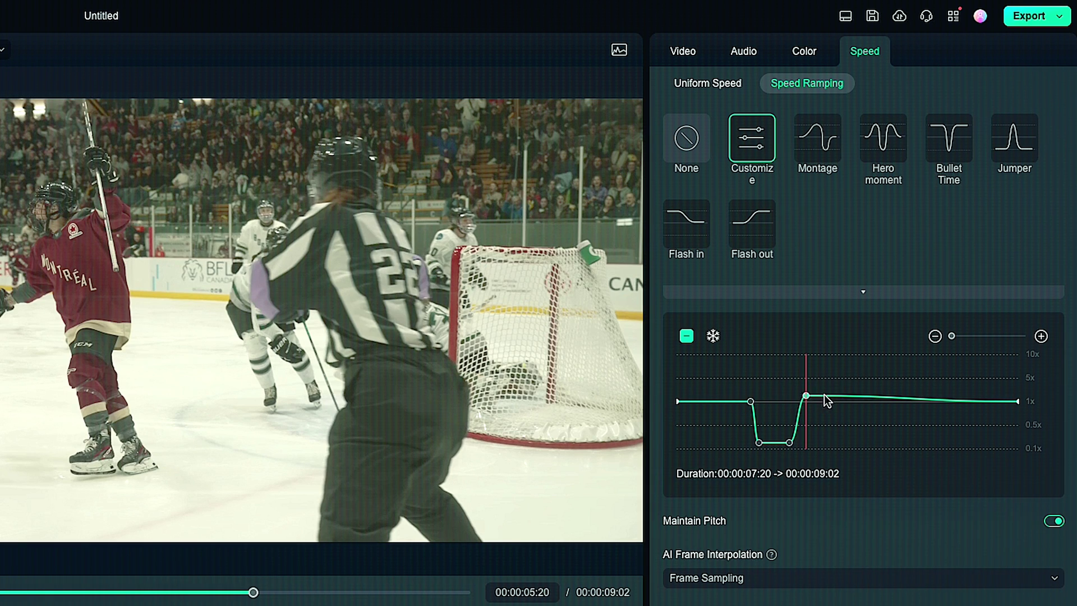
- Add a speed point at 00:00:06:01 and shift it further along the curve at the same speed to extend the fast section
drag(808, 361, 825, 362)
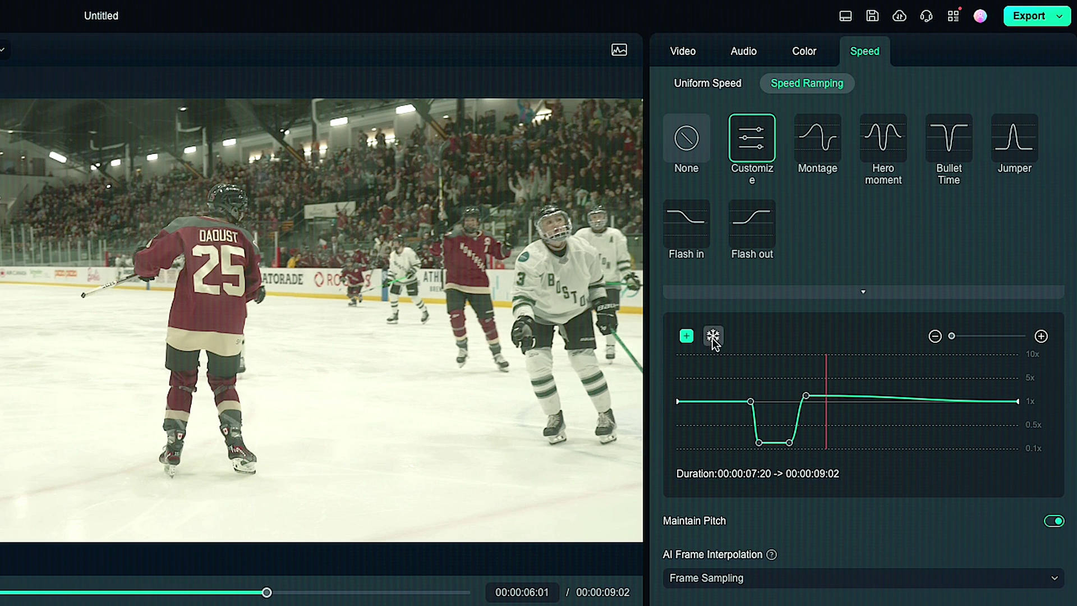
click(686, 335)
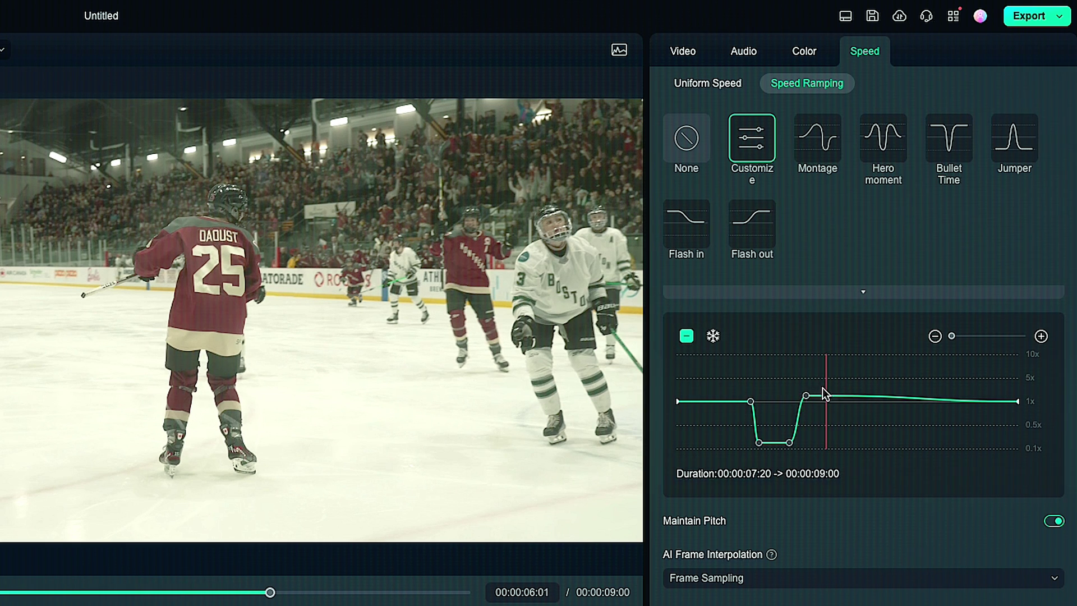
mouse_move(826, 396)
drag(826, 377, 849, 374)
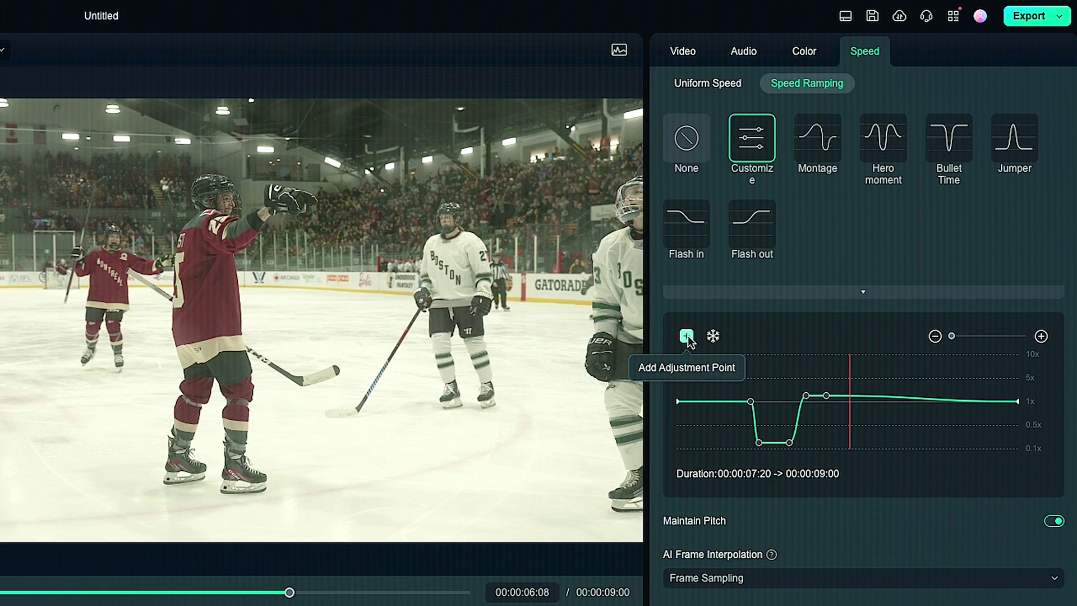
drag(826, 395, 844, 396)
- Add a speed point just after the fast section and lower it and the curve's end point to the level of the first slow section
click(852, 372)
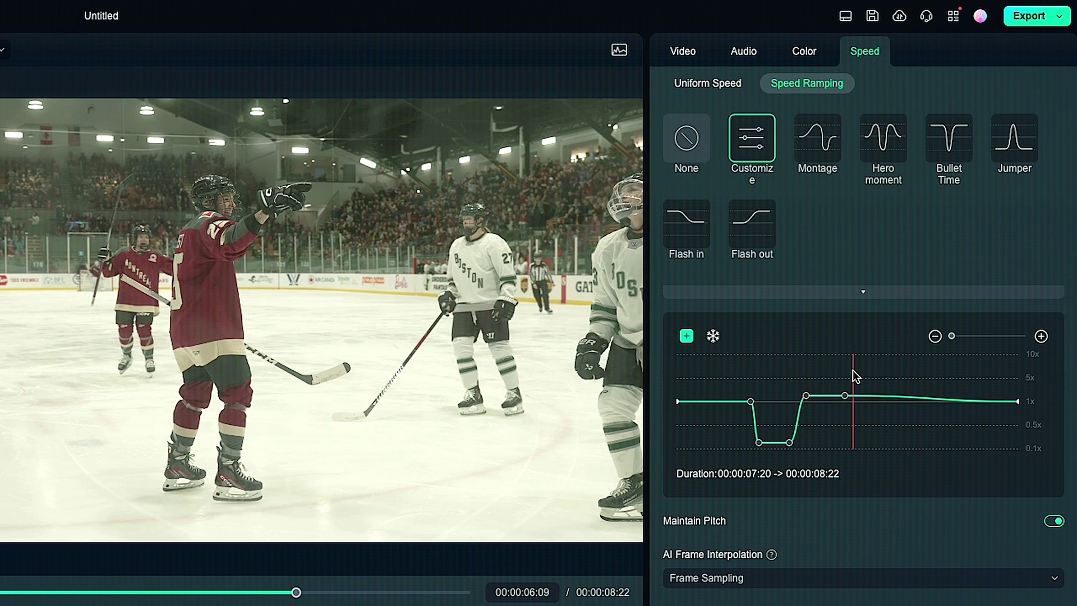
click(686, 335)
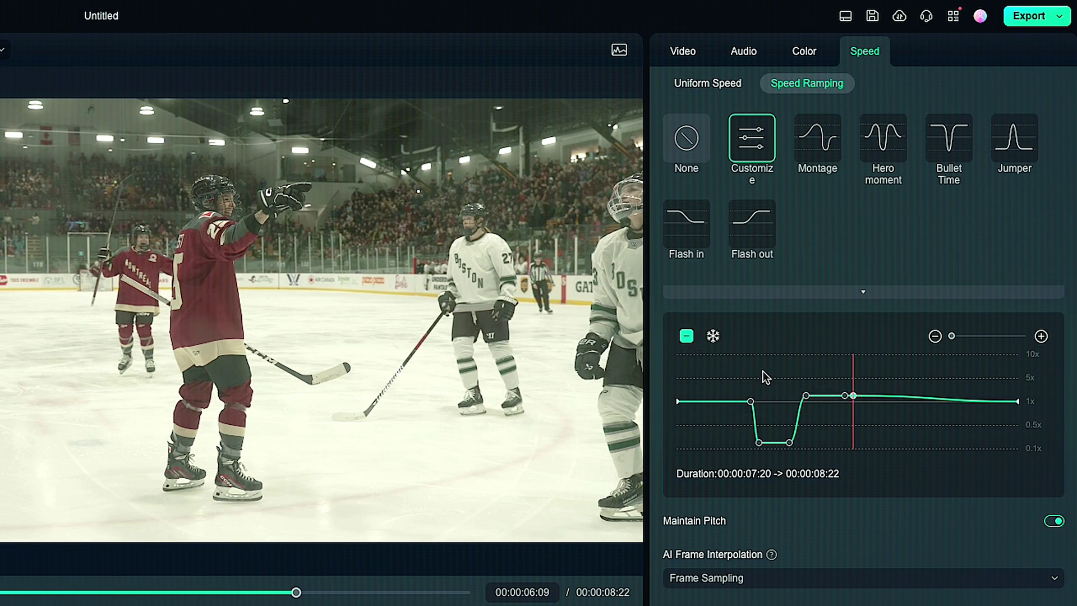
click(853, 396)
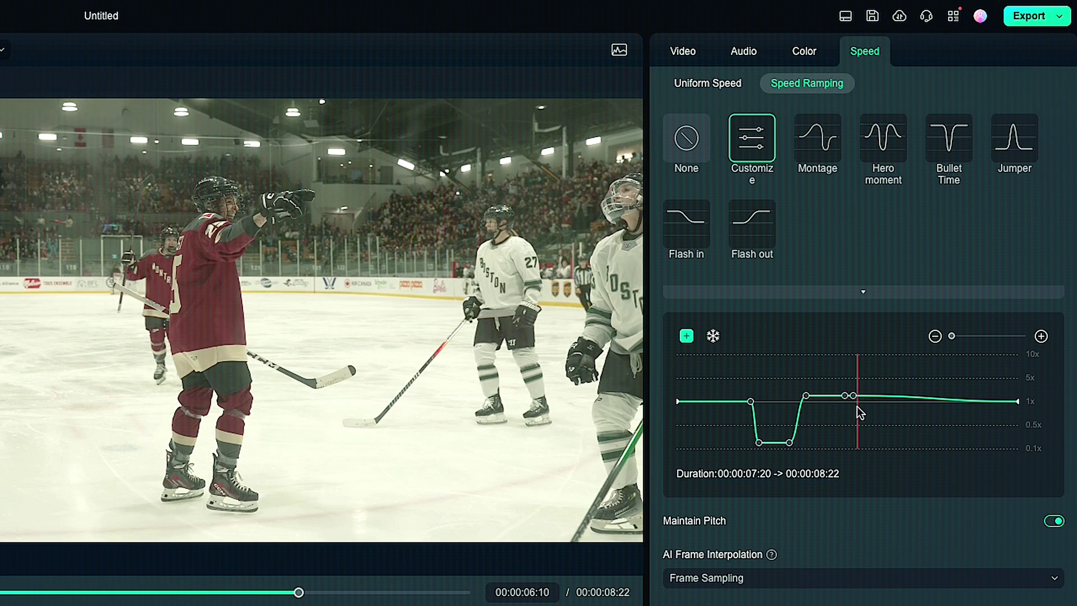
drag(853, 397, 857, 442)
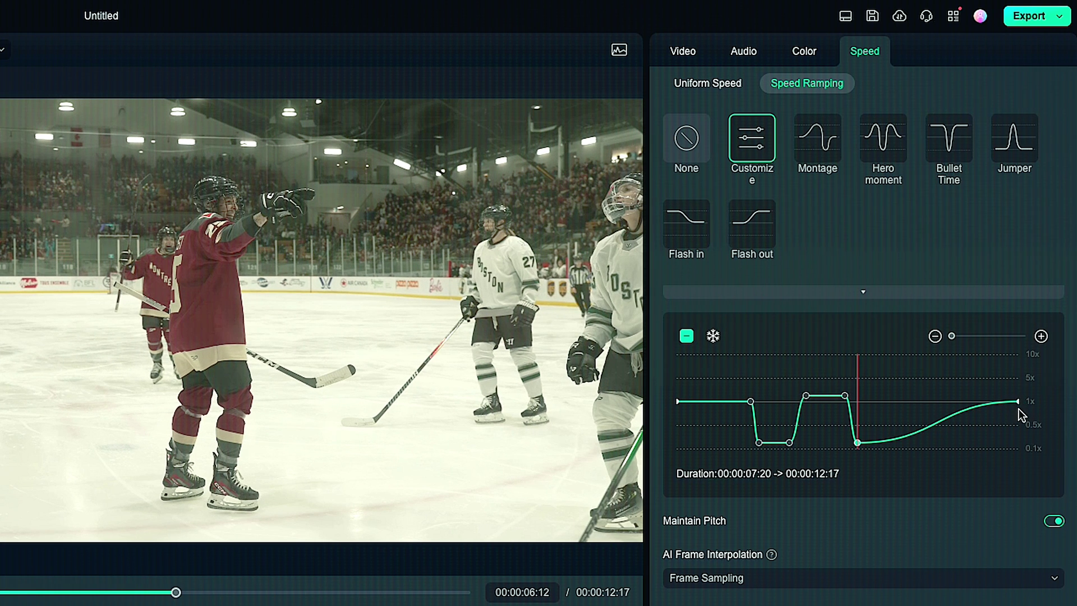
drag(1017, 402, 1022, 443)
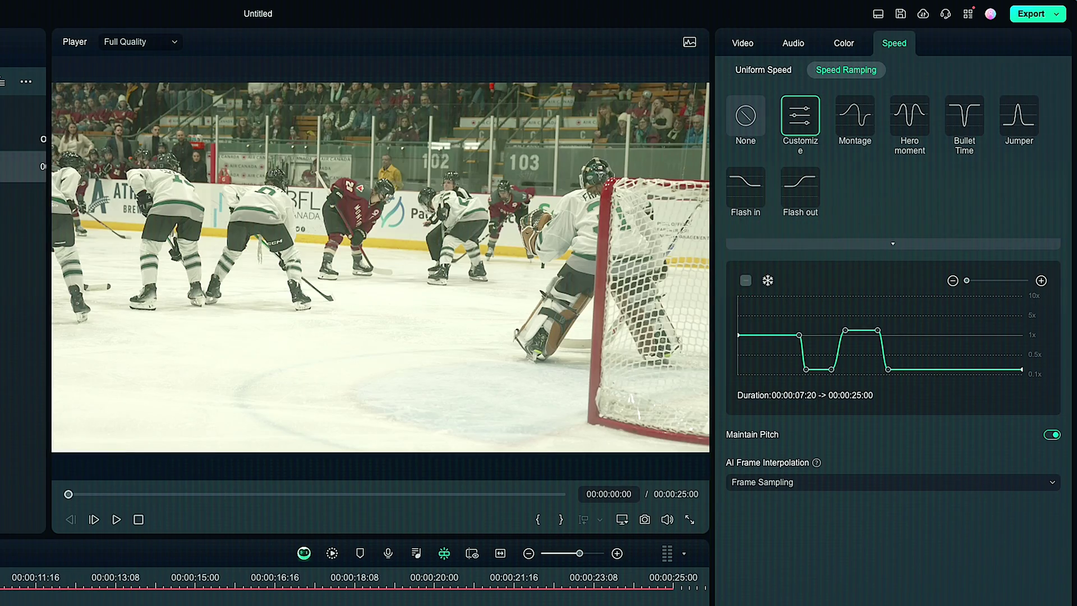
- Preview the ramped clip into the second slow section and add a speed point there during the player's pointing celebration
key(space)
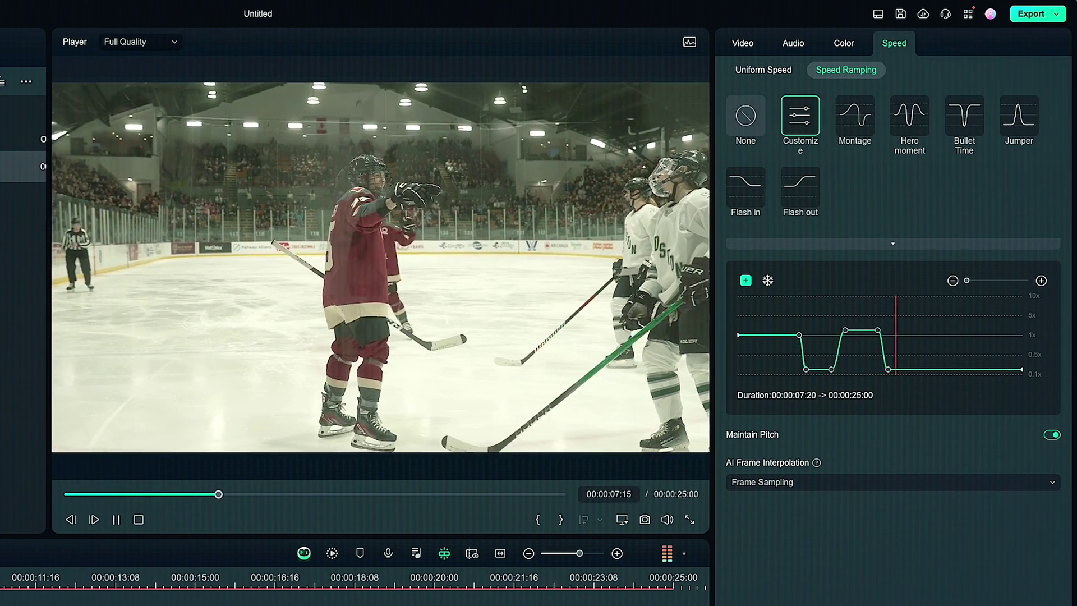
key(space)
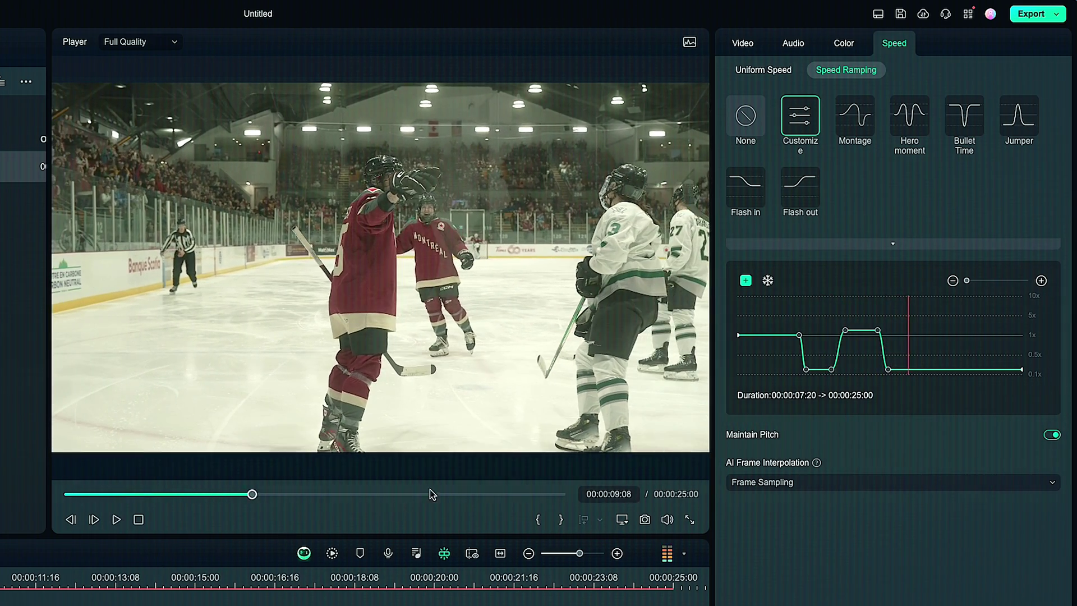
click(745, 280)
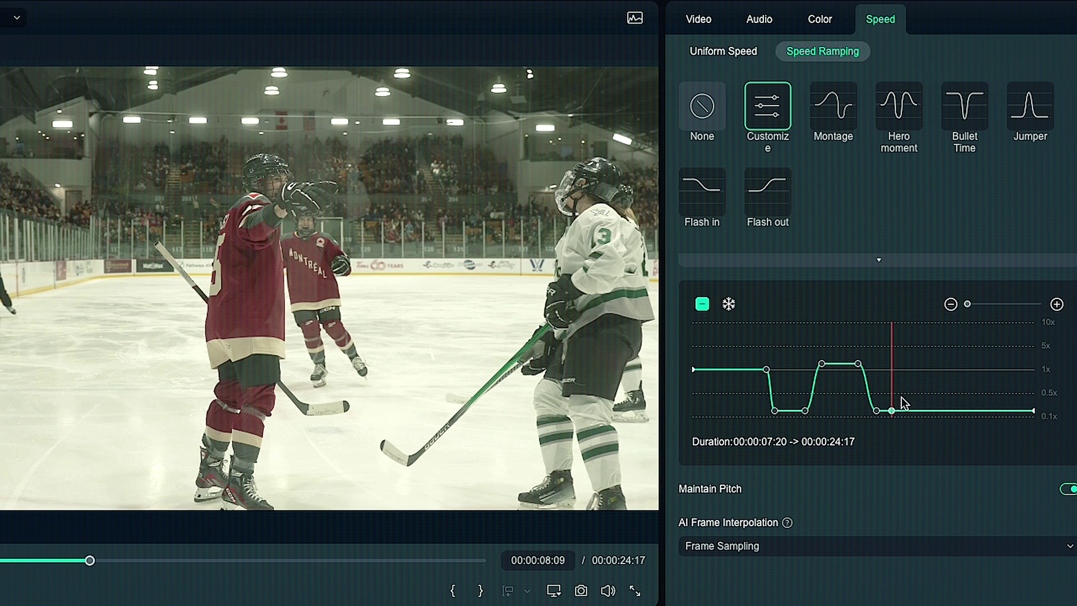
- Add a speed point after the second slow section, raise it slightly above 1x, and add another point further on at that level
click(903, 333)
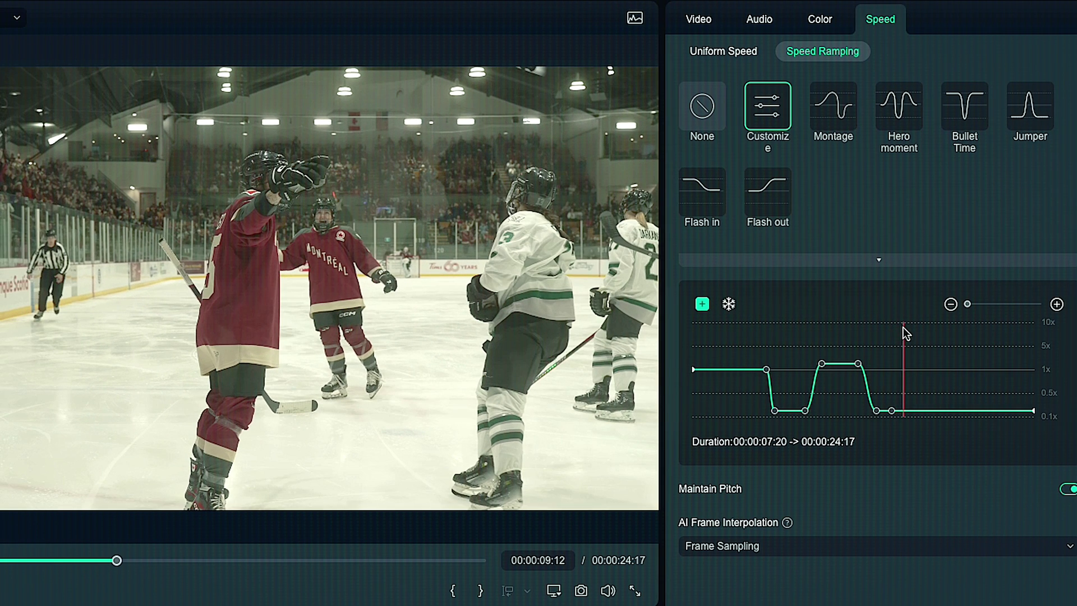
click(701, 303)
drag(904, 412, 926, 333)
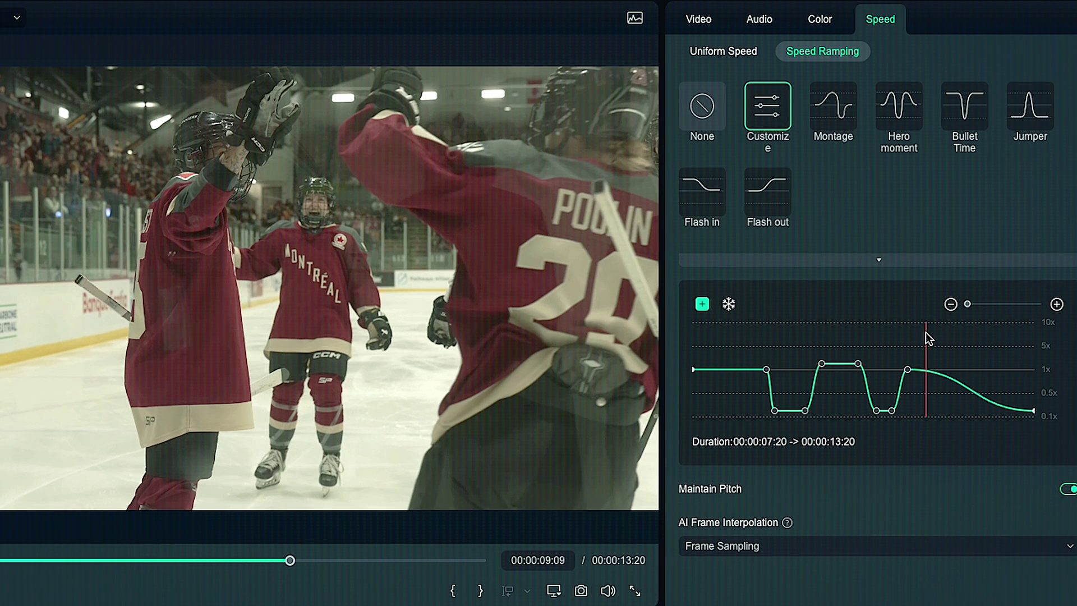
click(702, 305)
mouse_move(925, 370)
mouse_down()
mouse_move(907, 366)
mouse_move(926, 366)
mouse_up()
- Add a speed point just after the second fast section and lower it to 0.20x for slow motion on the celebration
click(931, 348)
click(934, 345)
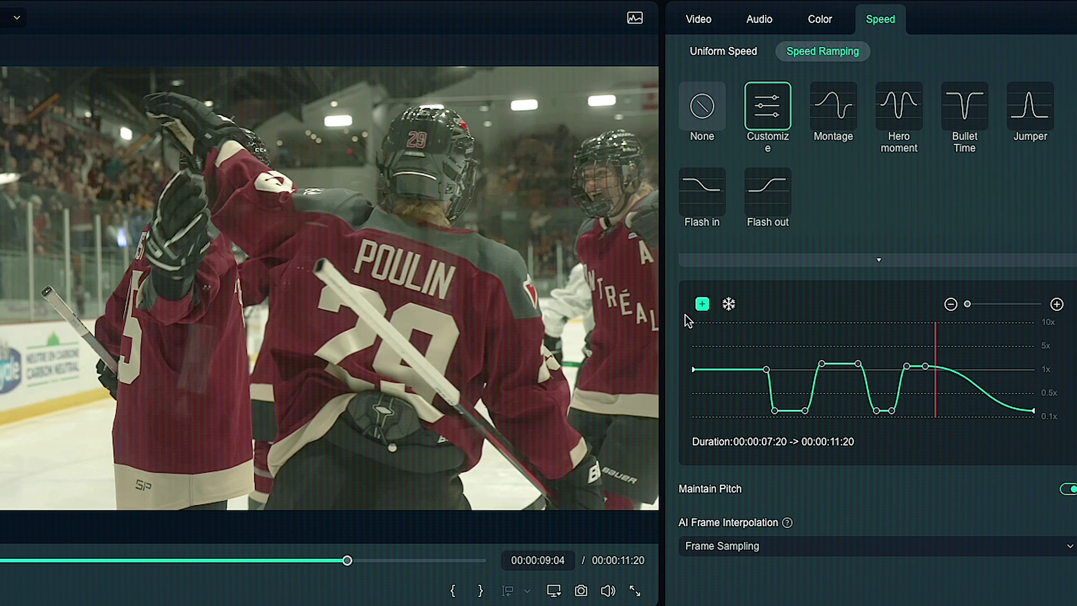
click(701, 305)
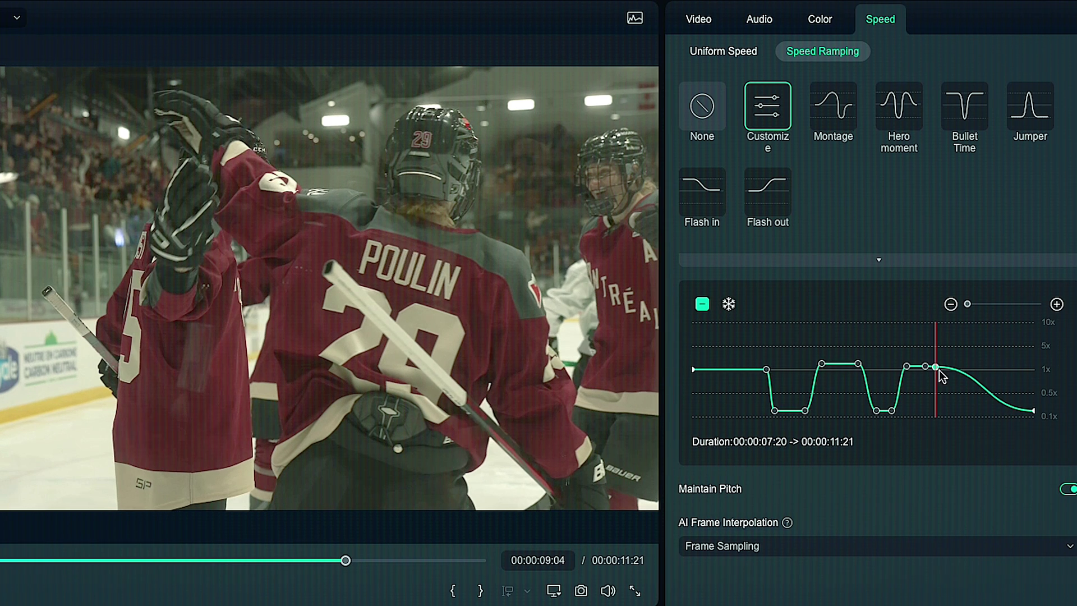
click(937, 369)
drag(936, 367, 940, 411)
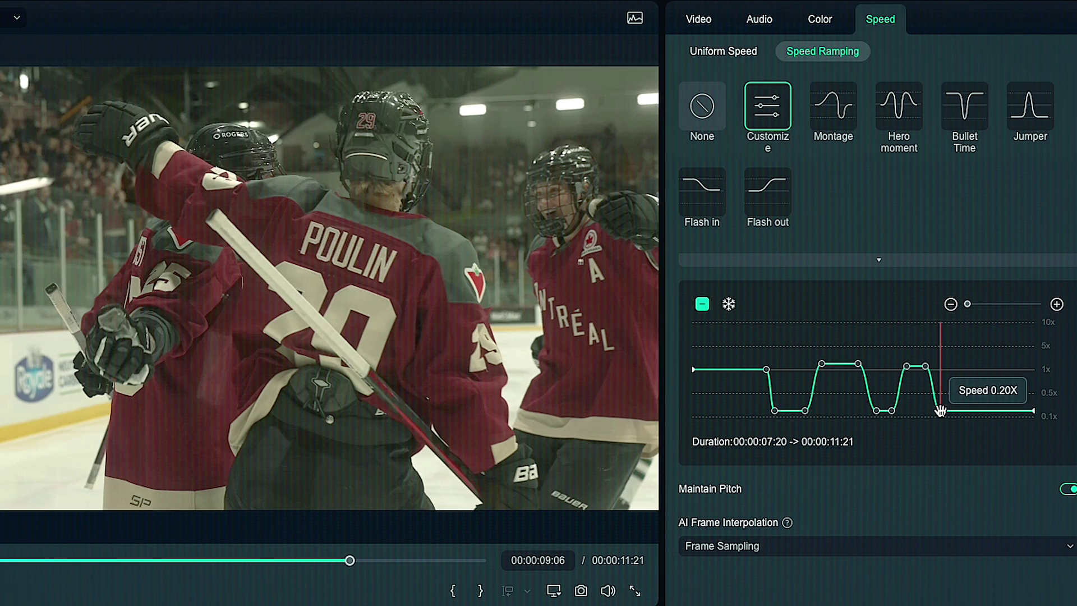
- Shift the last 0.20x point further along for a gentler ramp, and raise the following point and the curve's end to 1x
drag(944, 411, 955, 411)
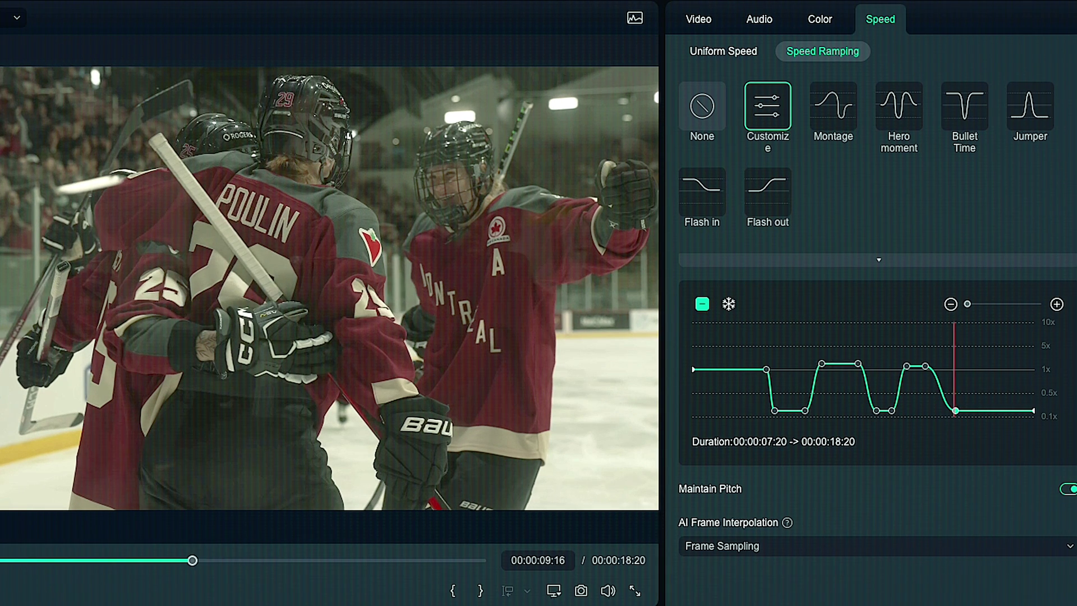
key(space)
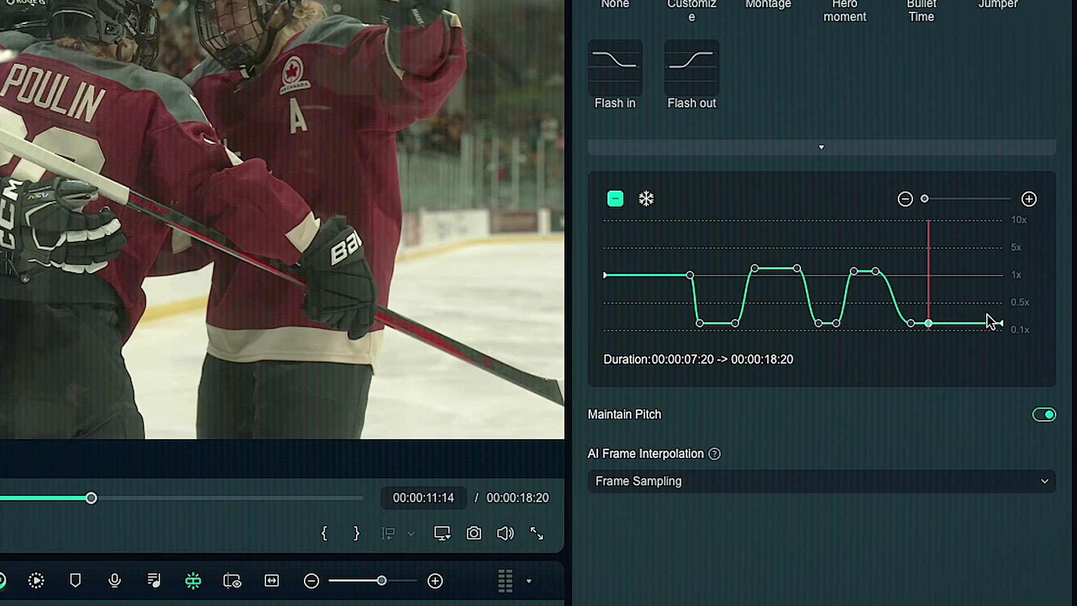
drag(928, 323, 936, 275)
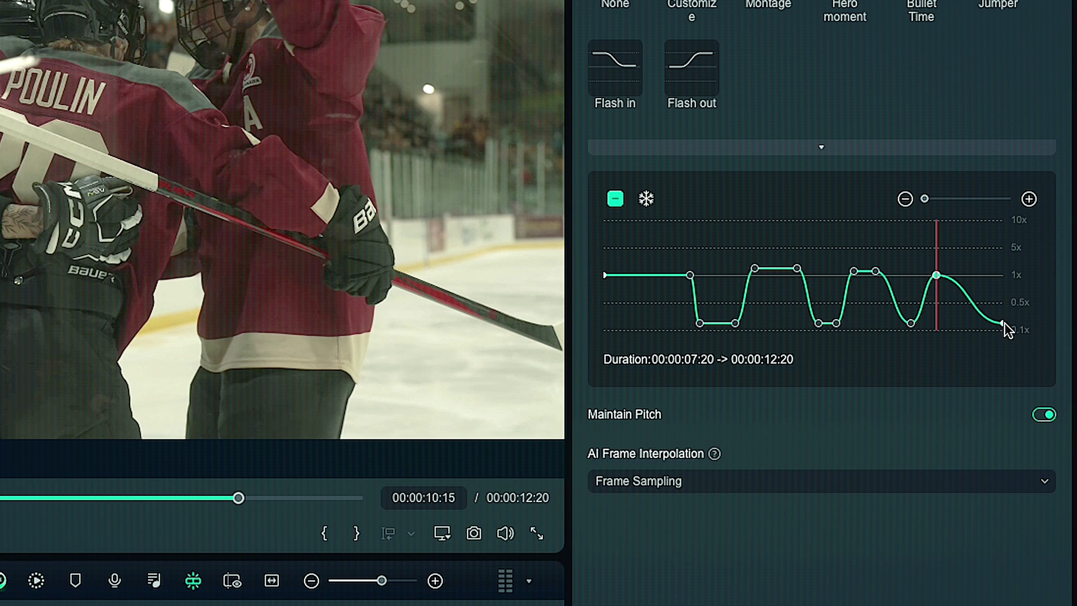
drag(1002, 320, 1001, 275)
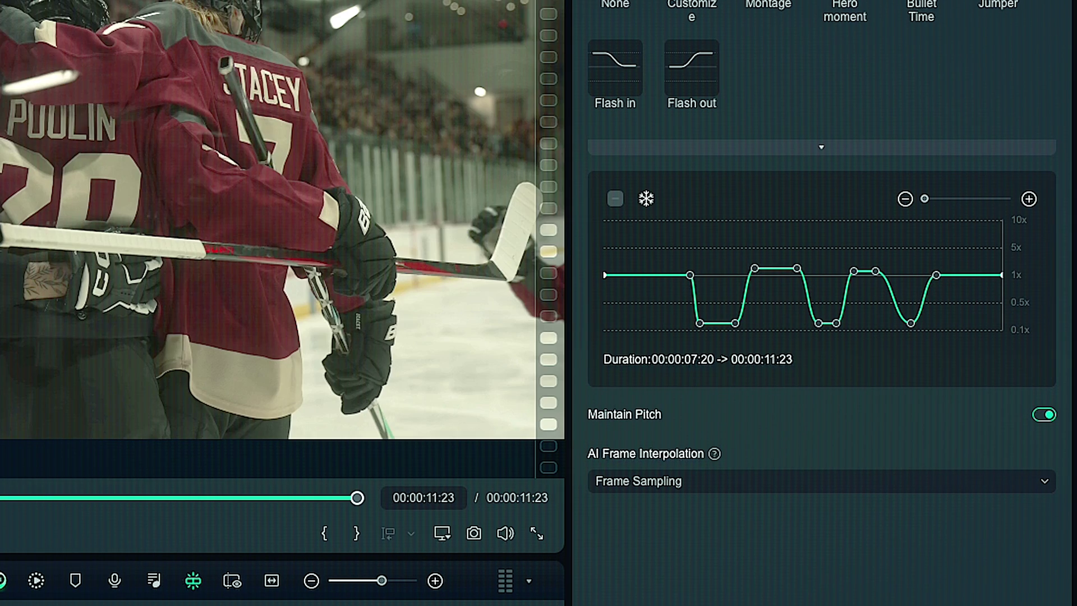
key(space)
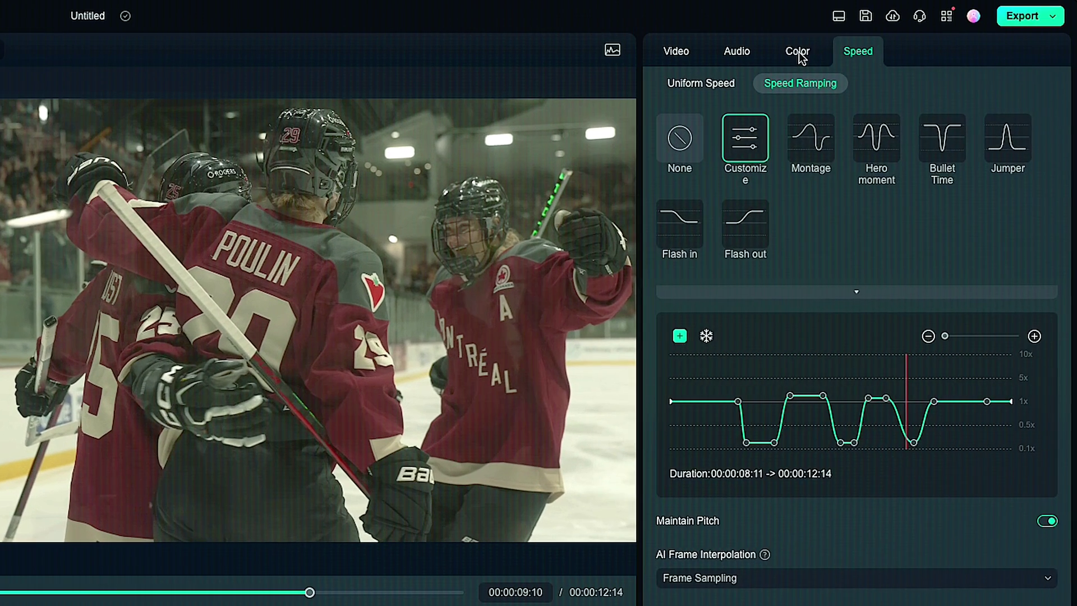
- Browse the Sports LUTs folder for MVP.cube and apply the MVP LUT preset to the clip
click(932, 28)
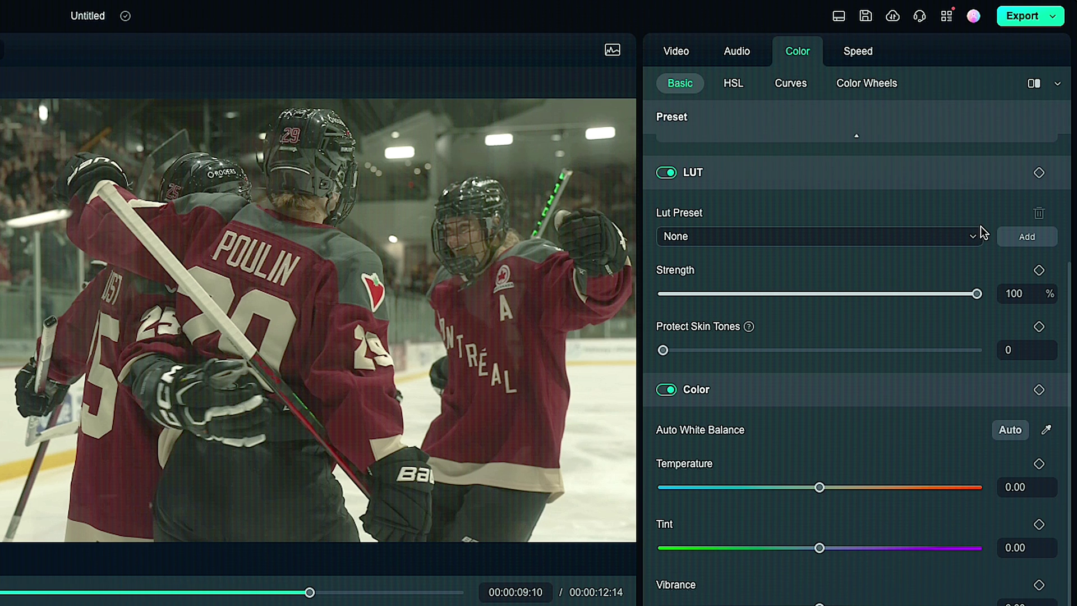
click(1013, 236)
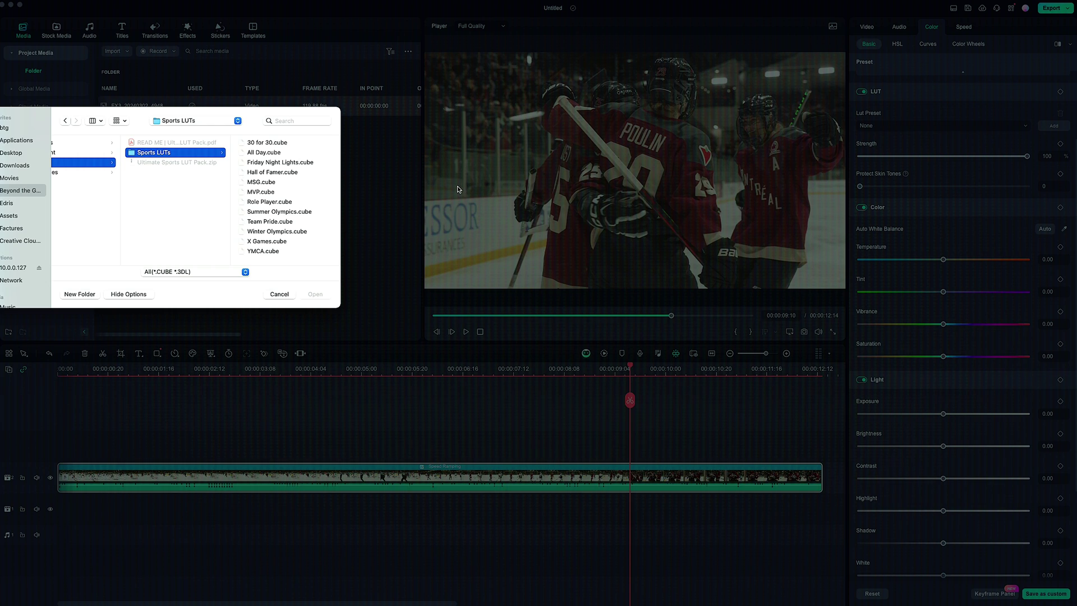
click(267, 192)
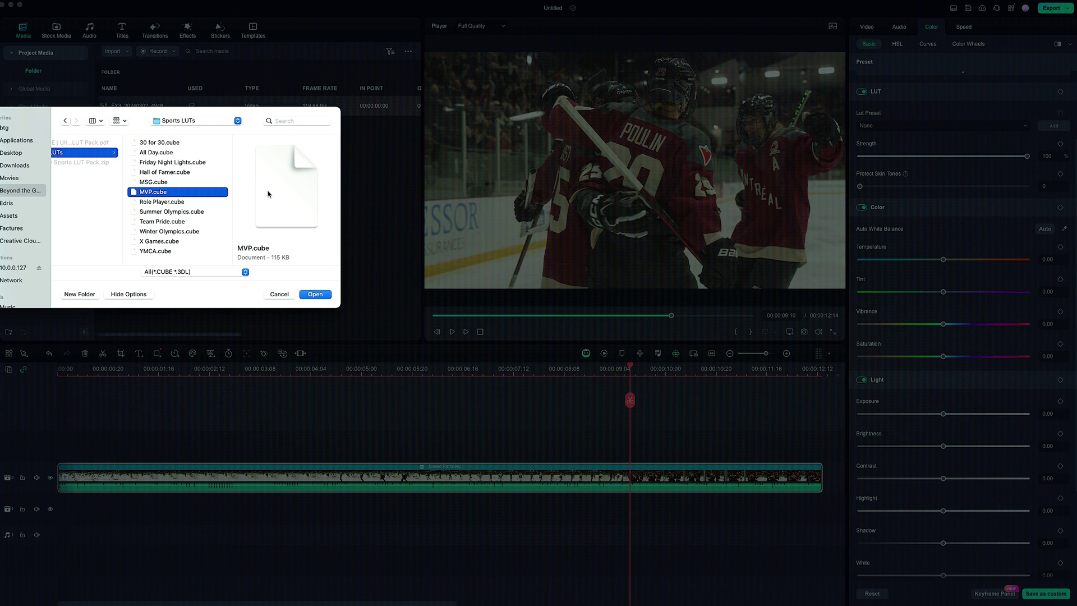
click(316, 294)
click(287, 295)
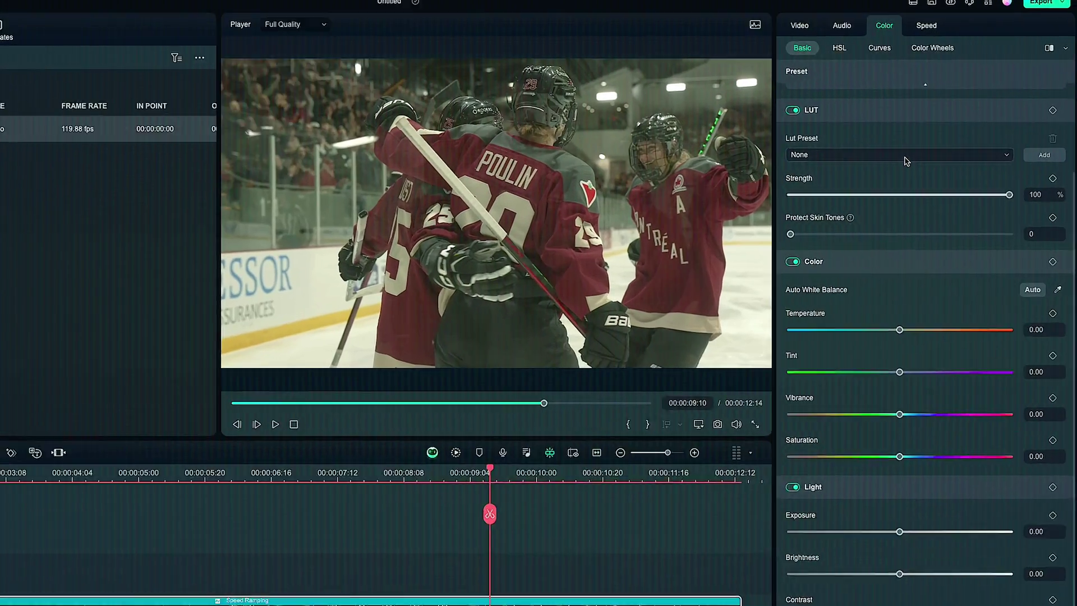
click(948, 127)
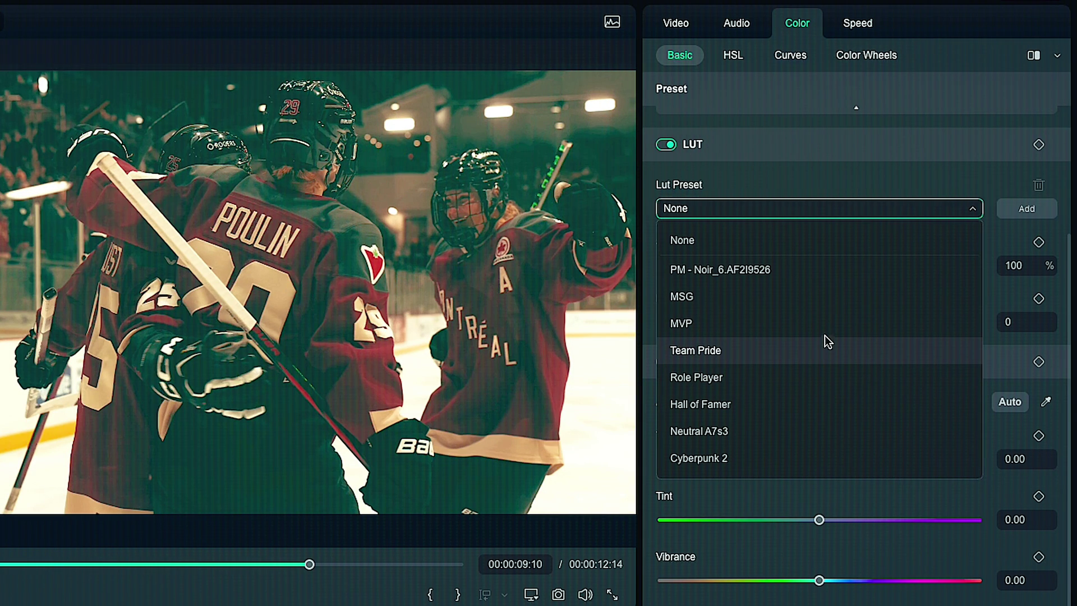
click(824, 322)
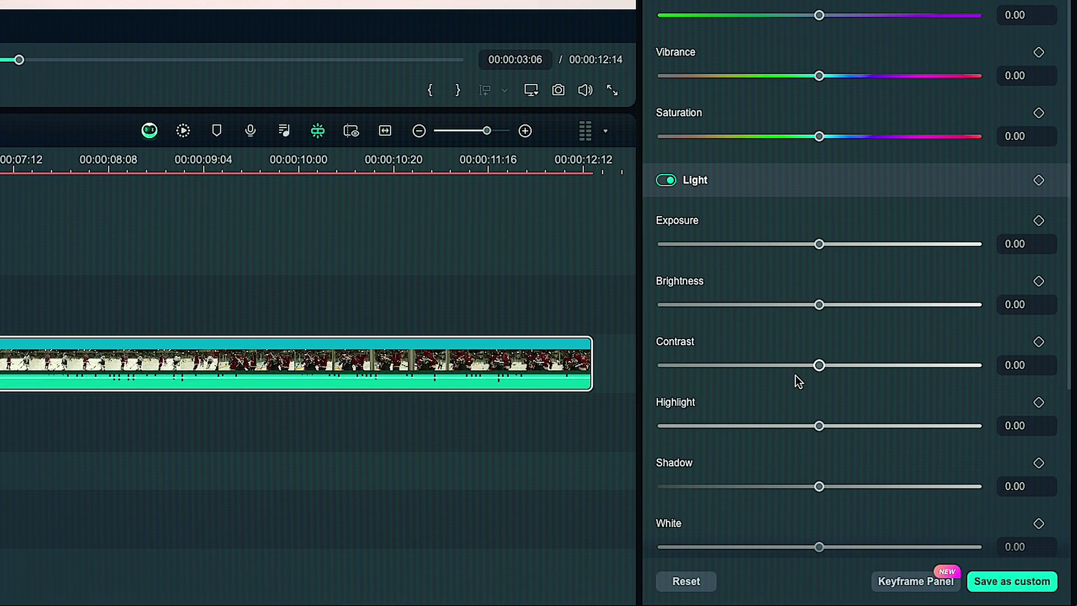
- Lower the clip's highlights, set its saturation to 13, and shift its tint slightly toward green
drag(819, 426, 772, 426)
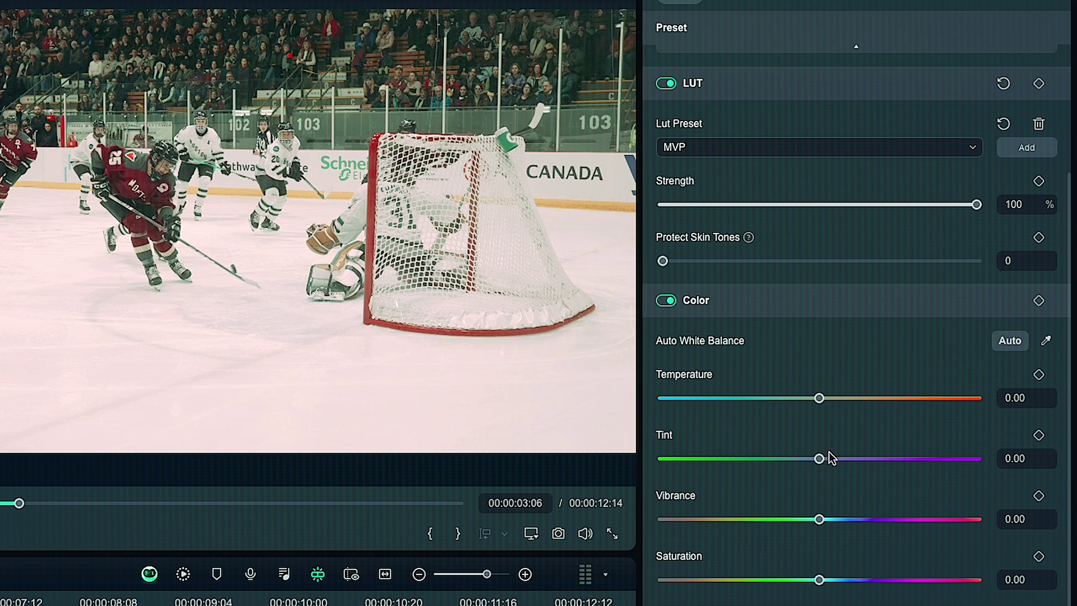
drag(819, 579, 840, 583)
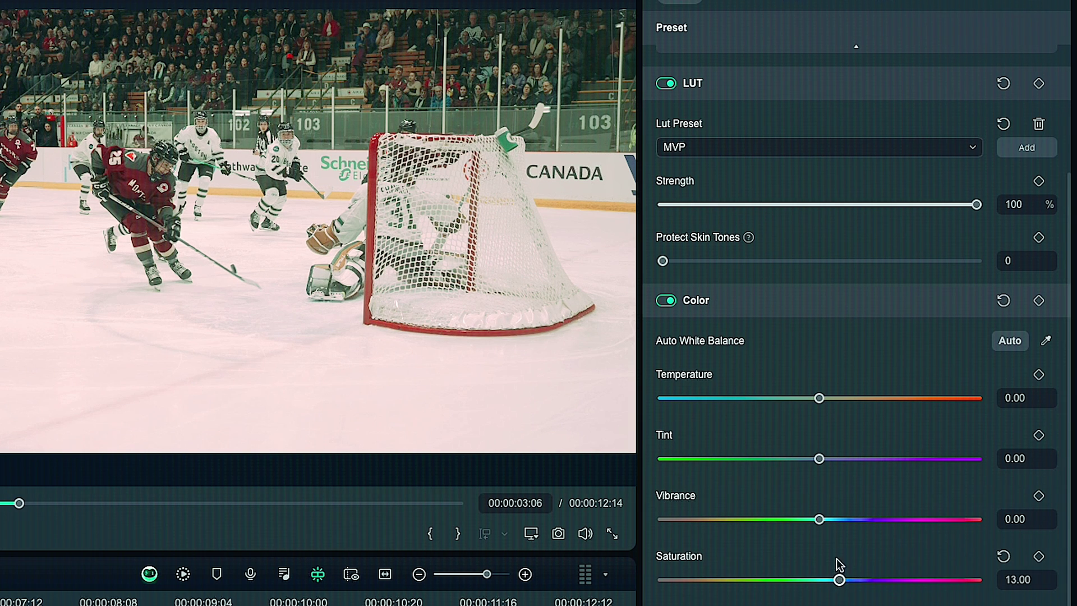
drag(818, 458, 811, 460)
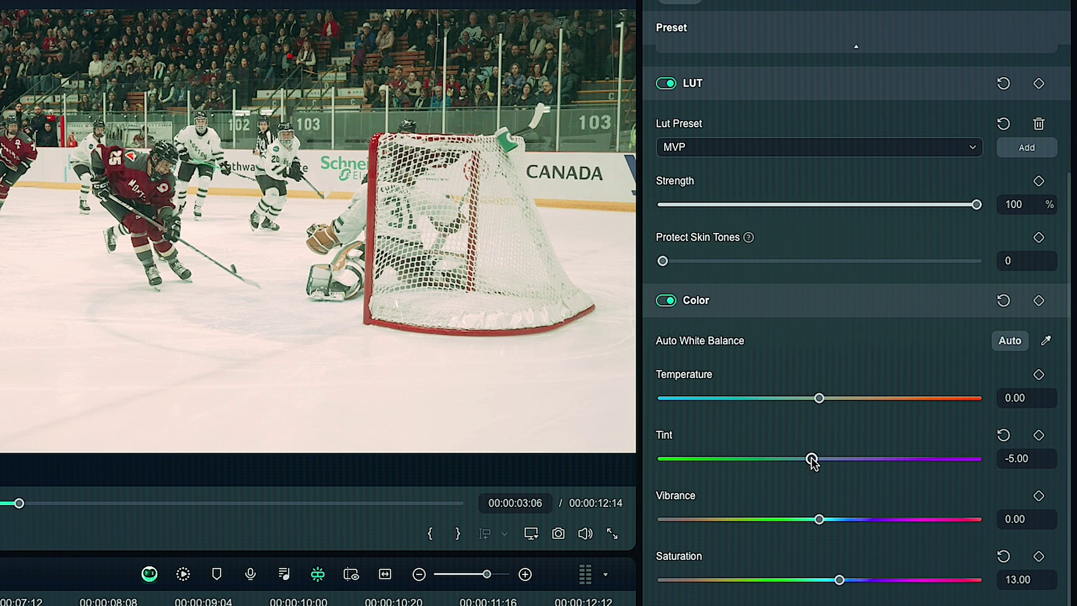
drag(812, 460, 808, 461)
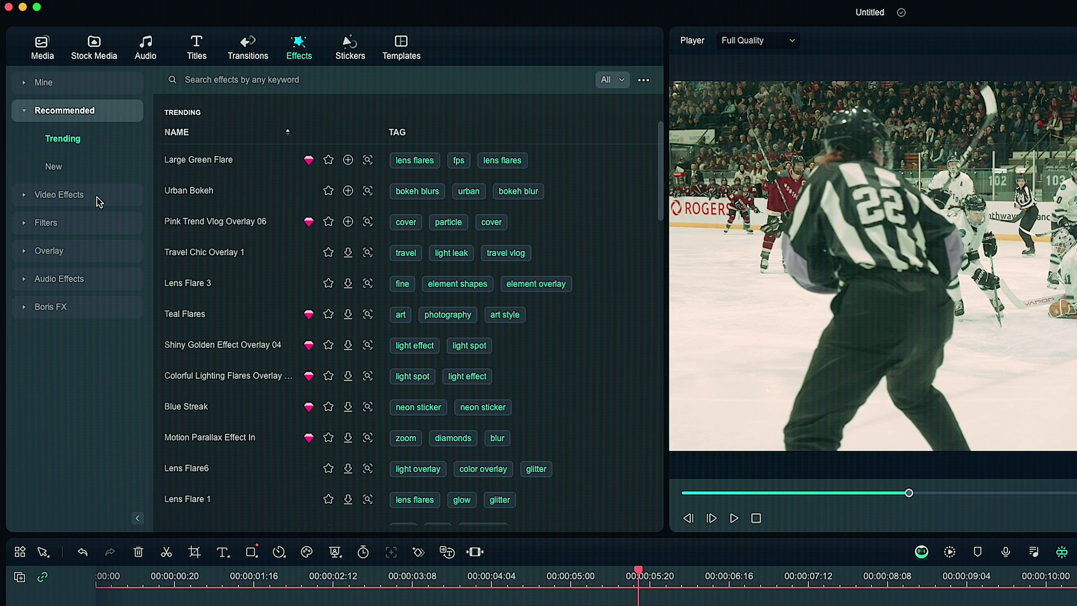
- Preview the Large Green Flare and Urban Bokeh effects on the footage and look through the video effect categories
click(197, 163)
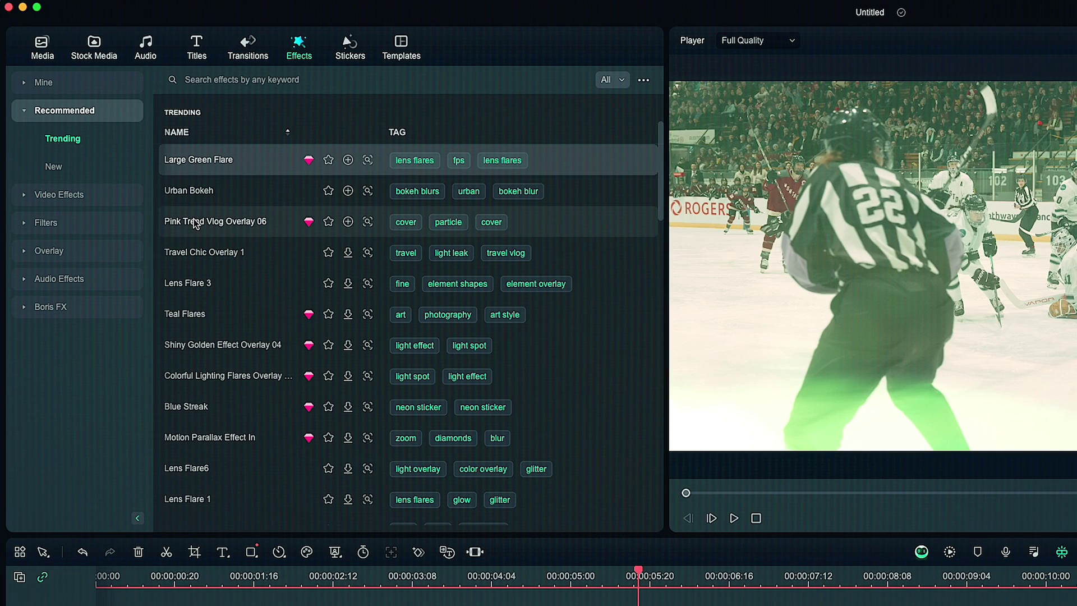
click(201, 193)
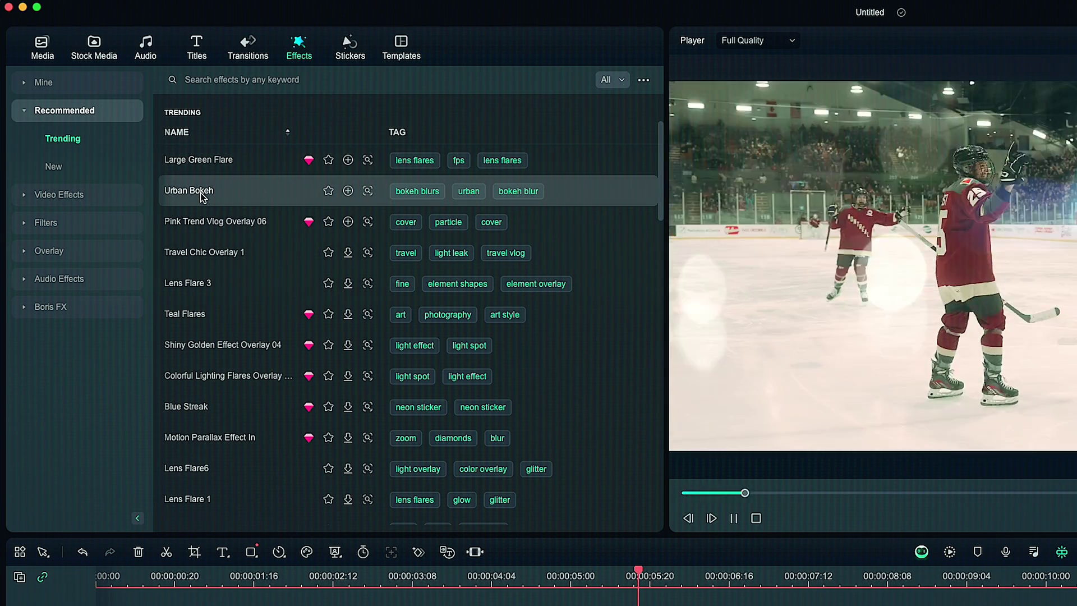
click(51, 194)
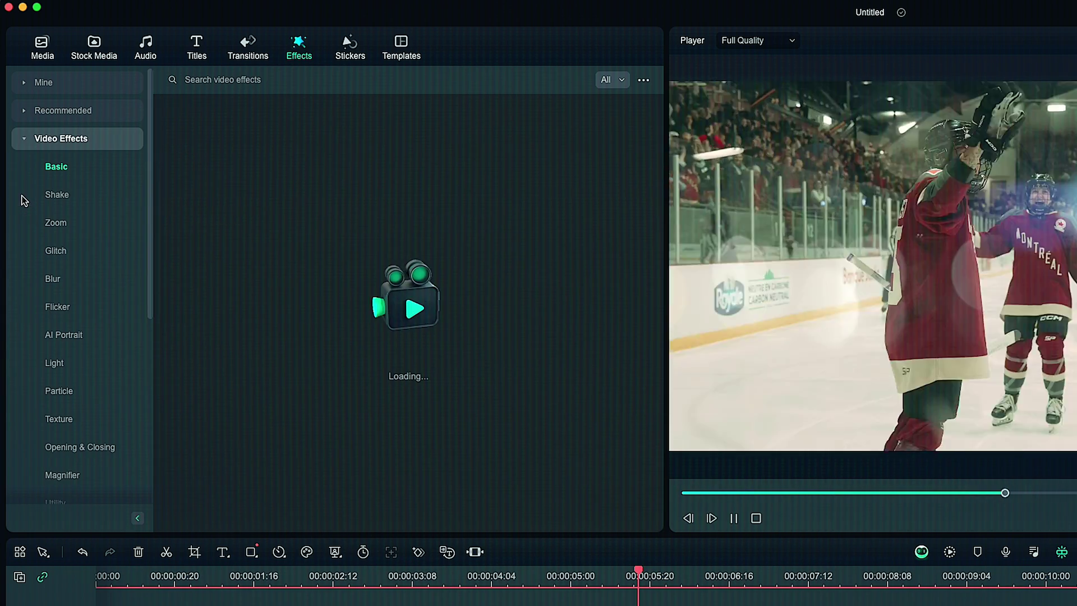
click(56, 195)
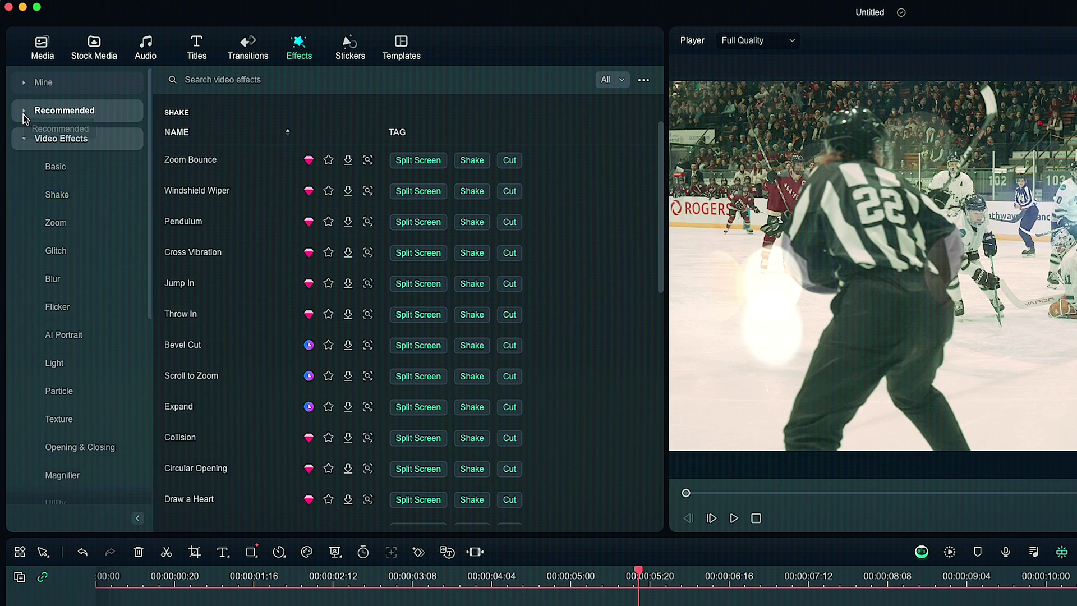
click(24, 115)
click(26, 196)
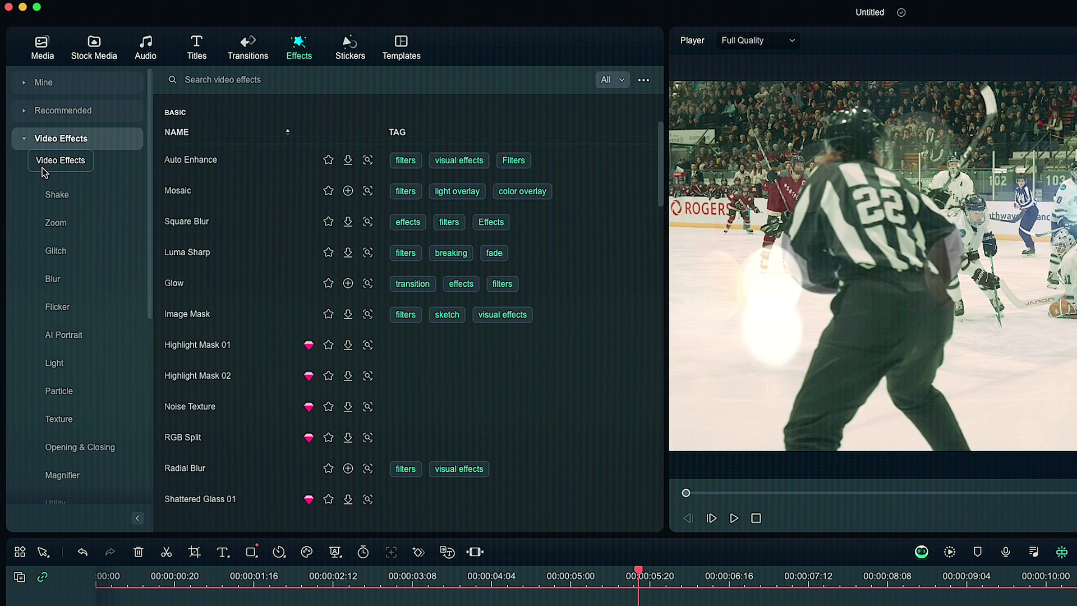
scroll(54, 219, down, 4)
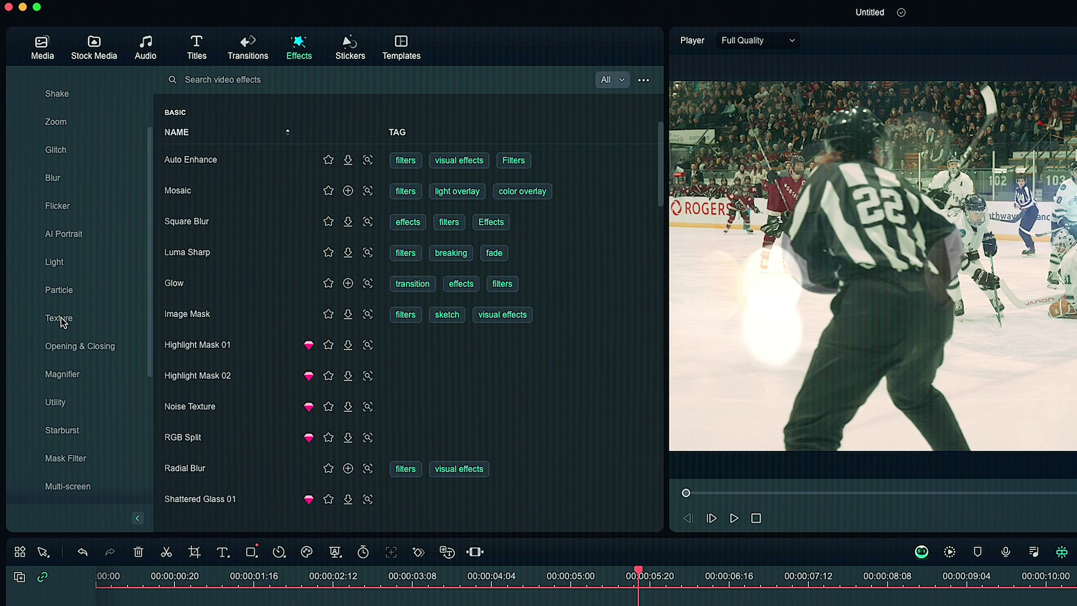
scroll(61, 321, down, 8)
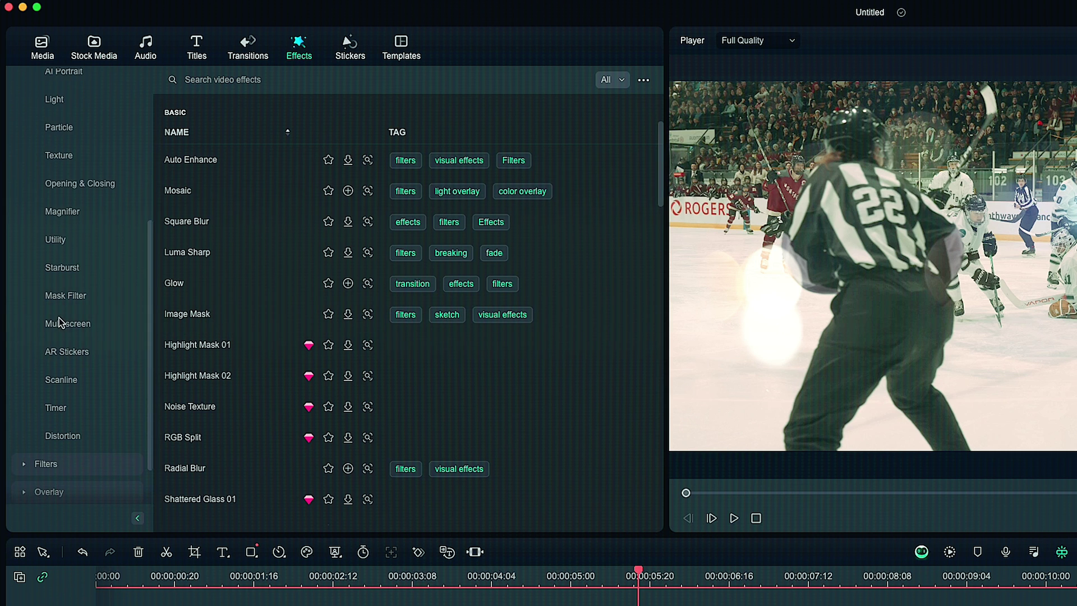
- Examine the overlay effects, previewing the first CCD Camera Viewfinder overlay in Retro and viewing the Bokeh Blur collection
click(25, 437)
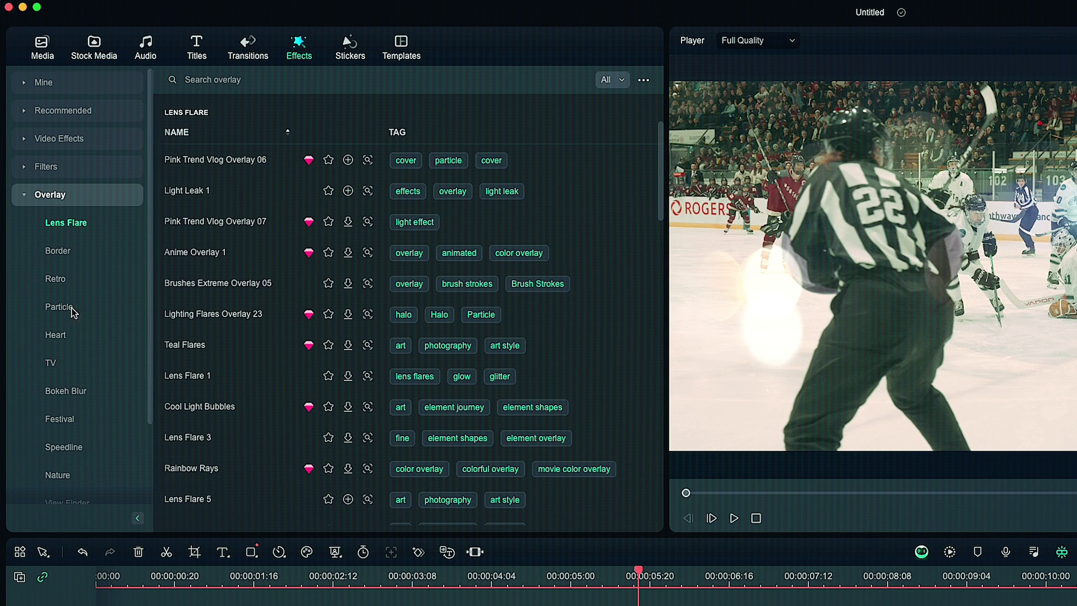
scroll(63, 248, down, 1)
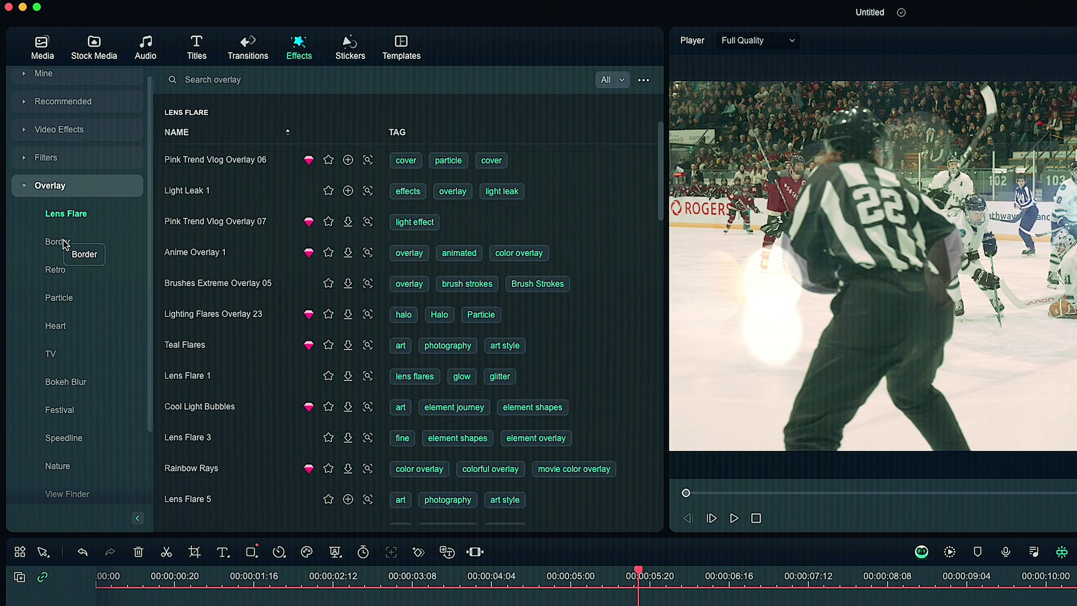
scroll(63, 252, down, 2)
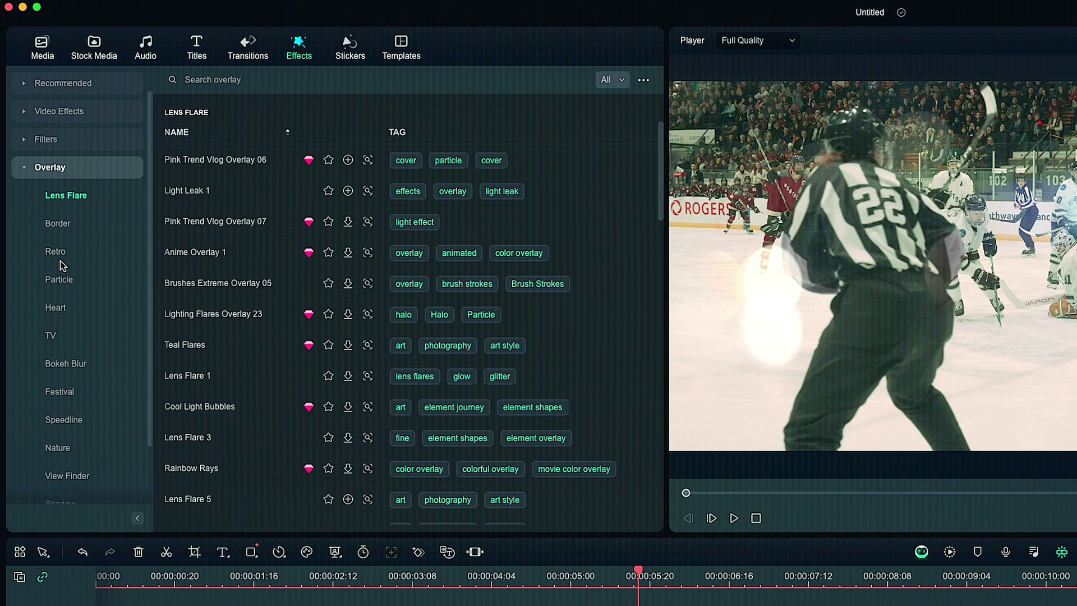
click(64, 254)
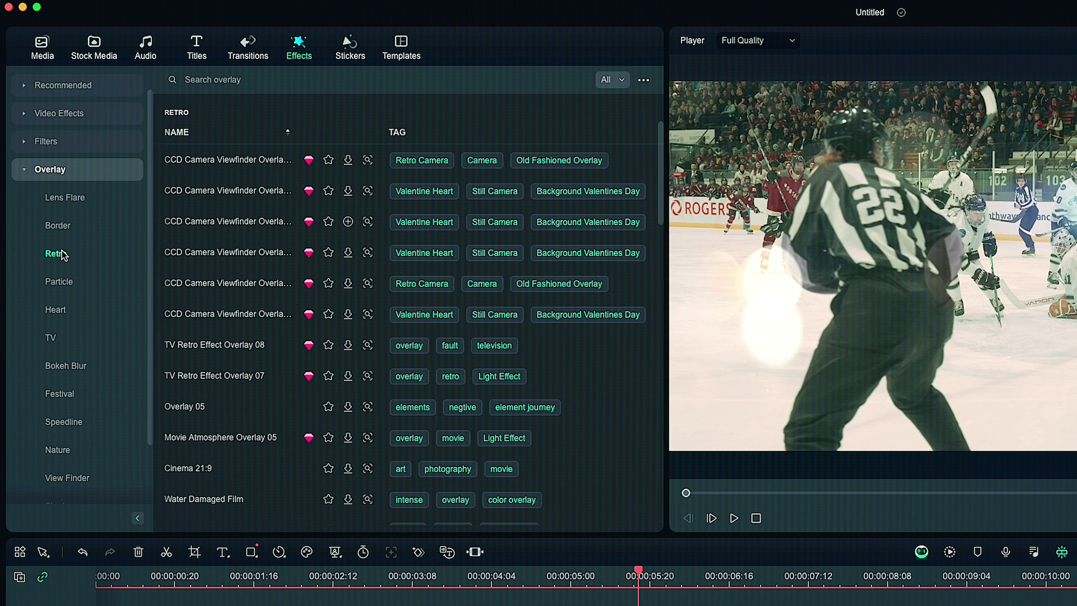
click(175, 163)
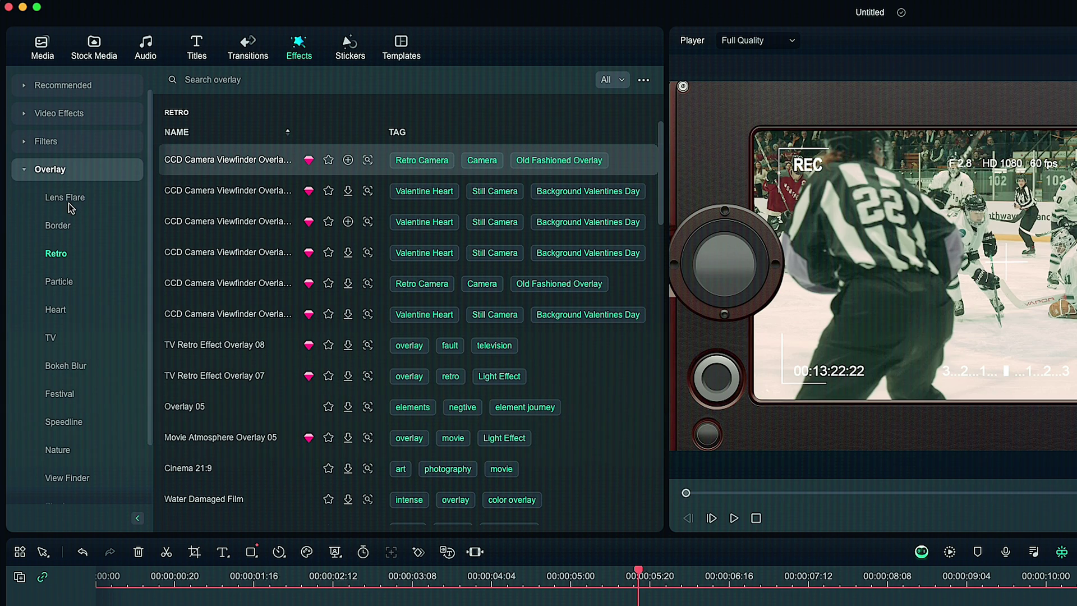
click(70, 364)
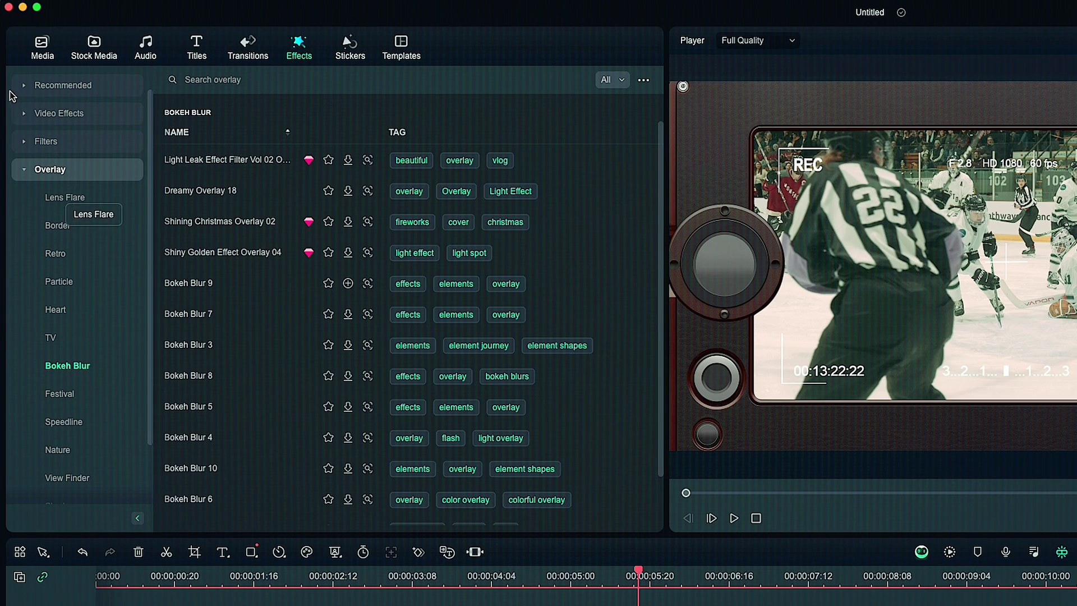
- Add the trending Large Green Flare effect above the clip at 00:00:05:17 and shorten it to end just past six seconds
click(26, 86)
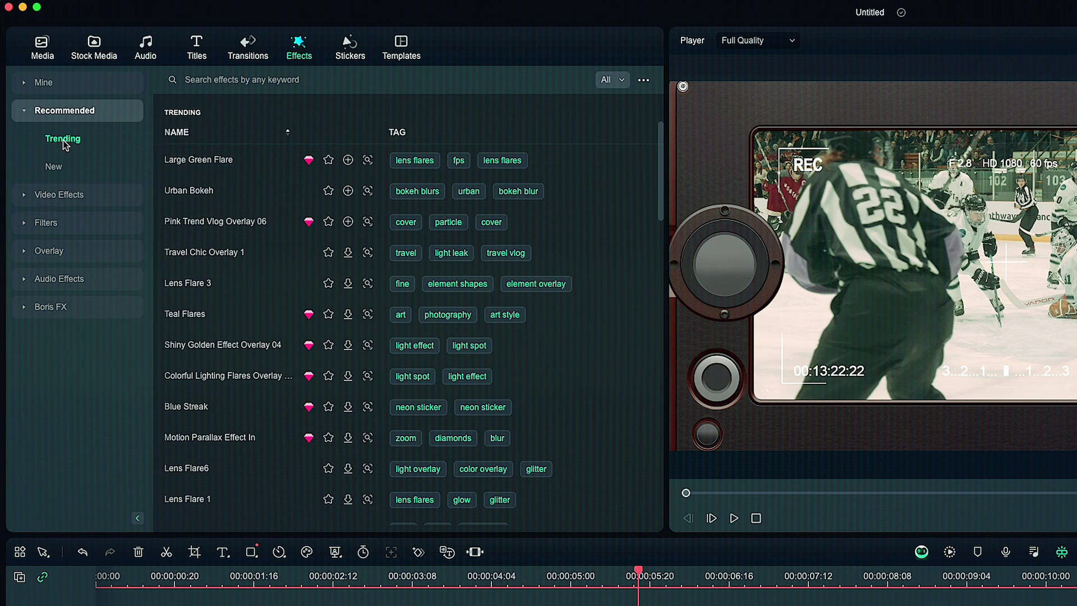
drag(178, 164, 633, 605)
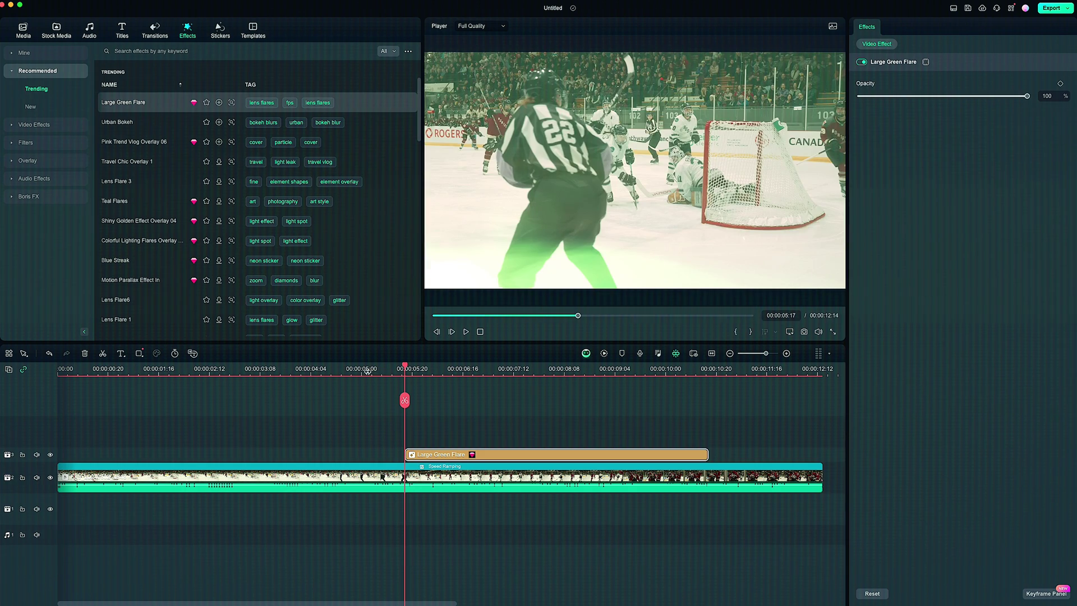
click(364, 370)
drag(364, 369, 263, 369)
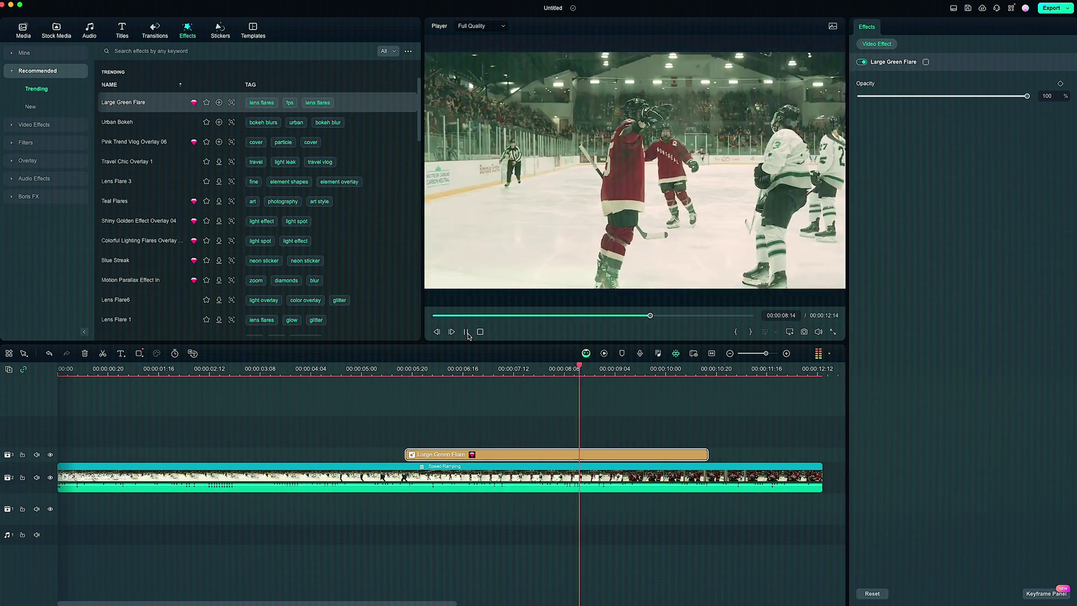
click(527, 370)
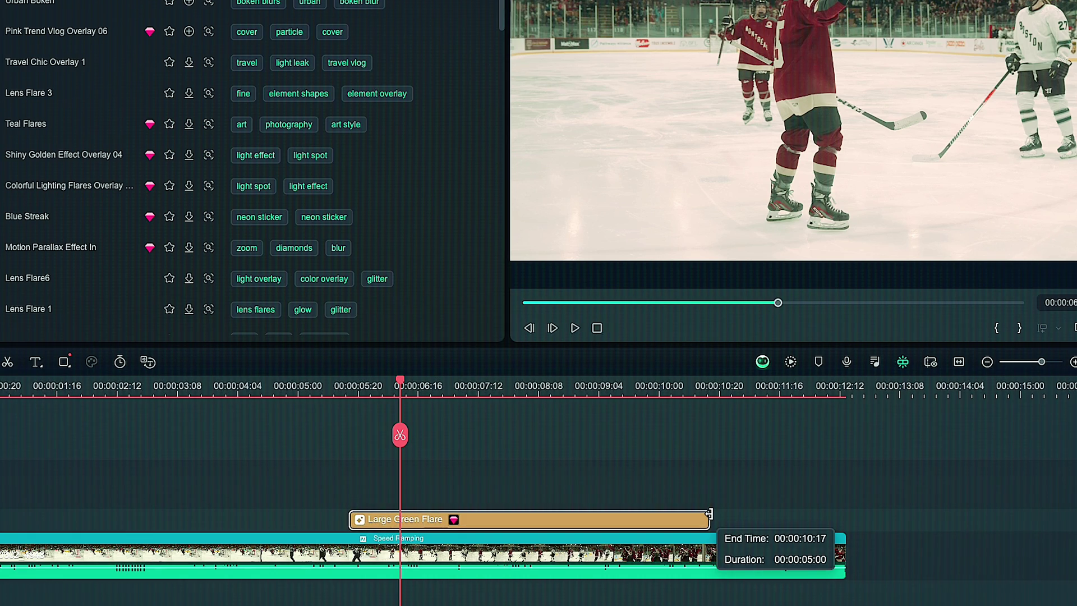
drag(709, 513, 399, 516)
- Add a second Large Green Flare effect starting shortly before the nine-second mark and shorten it to less than one second
drag(400, 380, 573, 387)
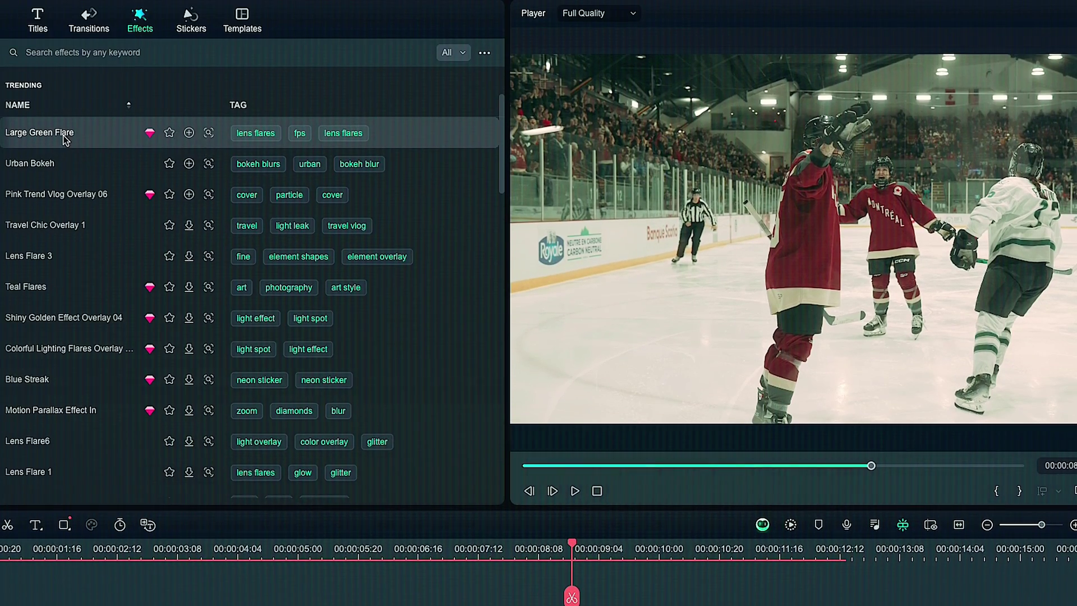
drag(66, 140, 573, 522)
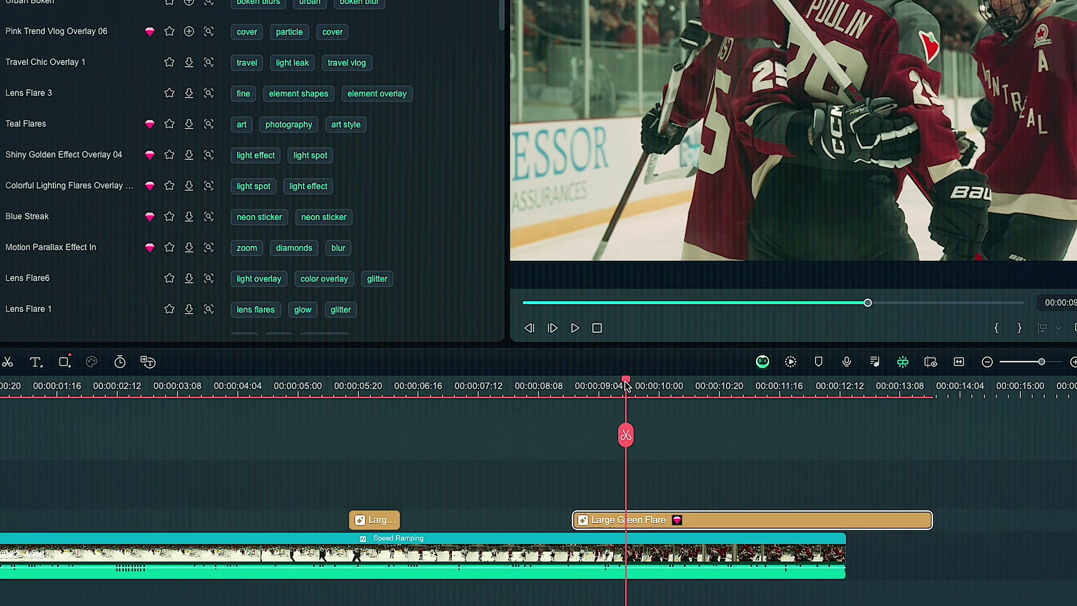
drag(936, 520, 625, 521)
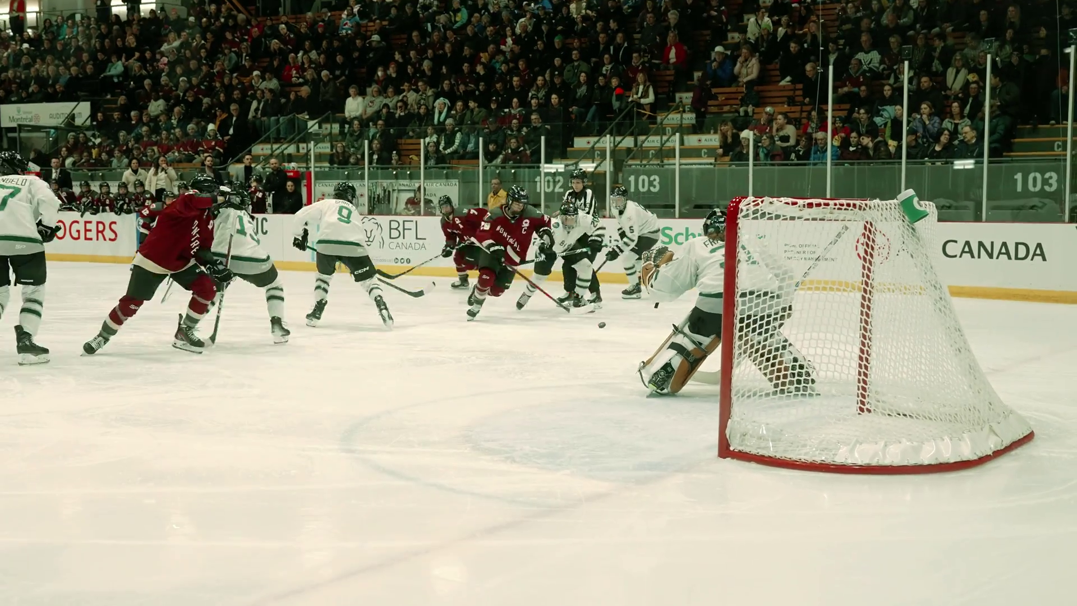